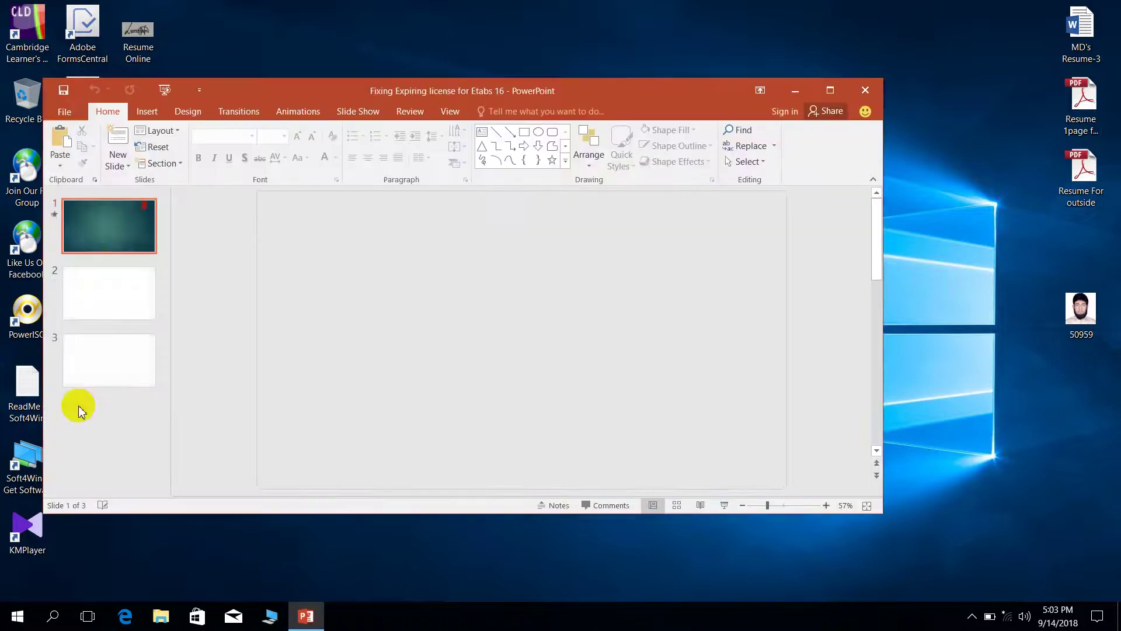
- Present the three slides about fixing the expiring Etabs 16.2 license, then exit the slide show and minimize the presentation
click(170, 92)
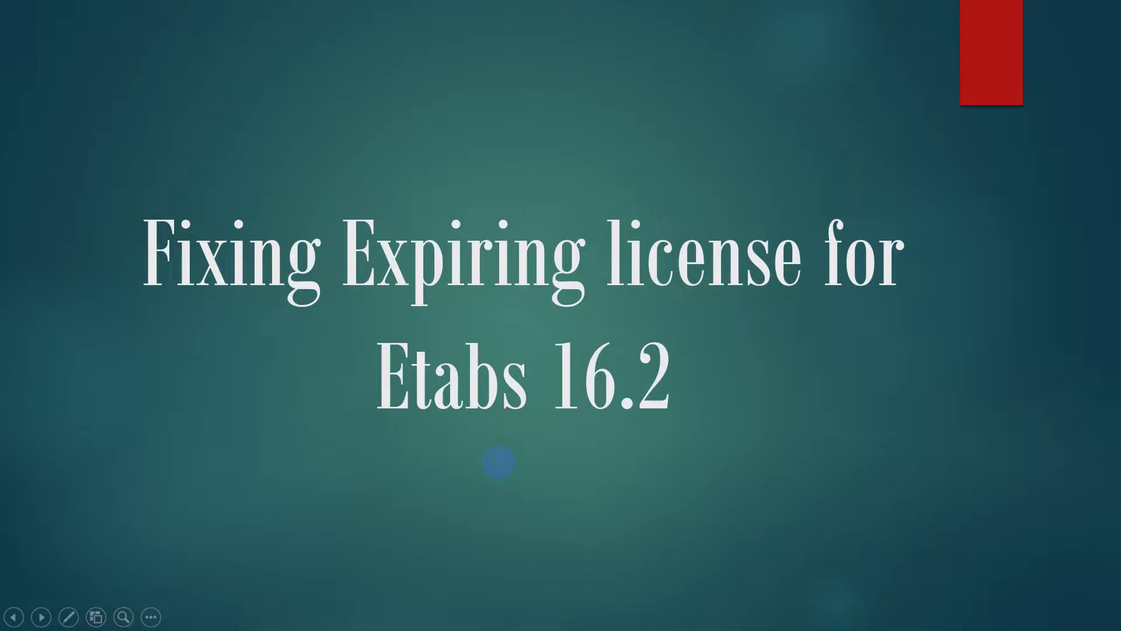
click(498, 460)
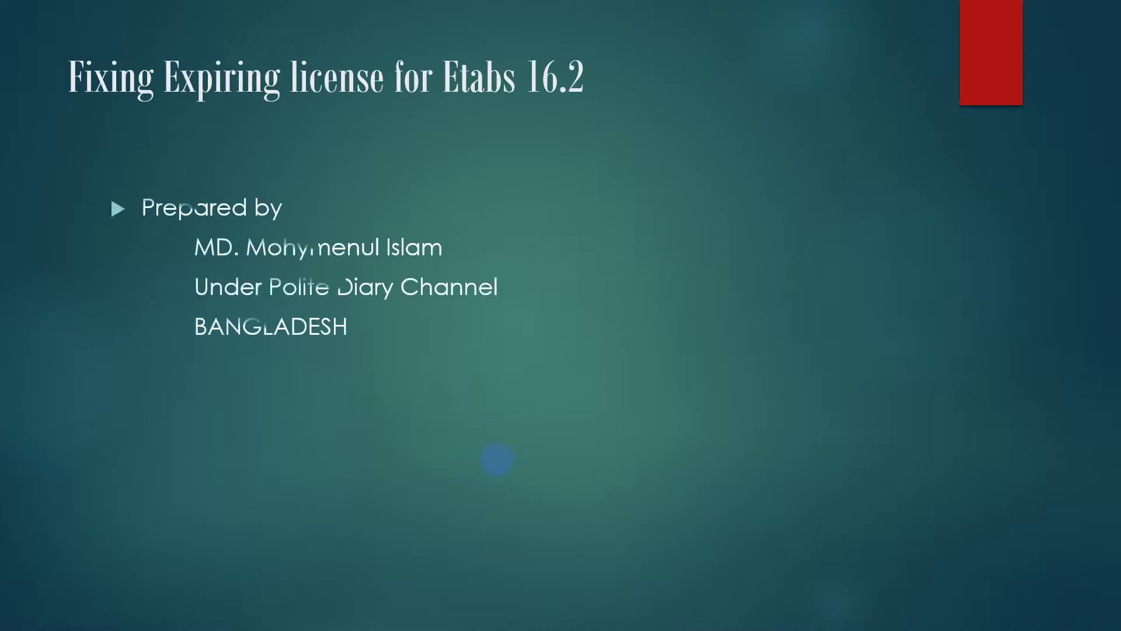
click(497, 459)
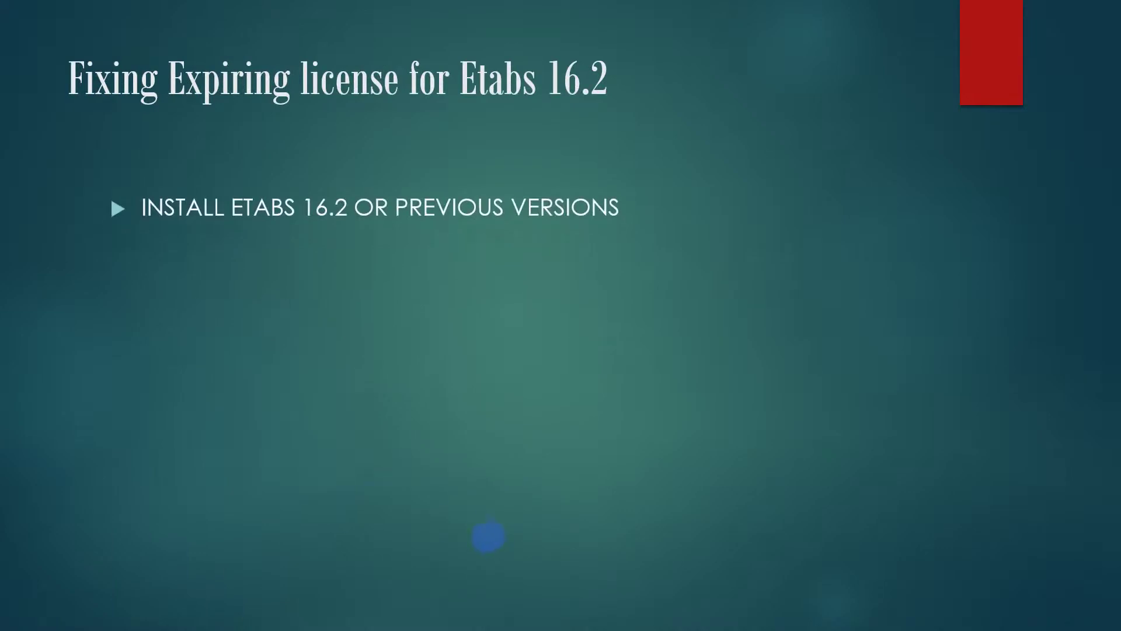
key(Escape)
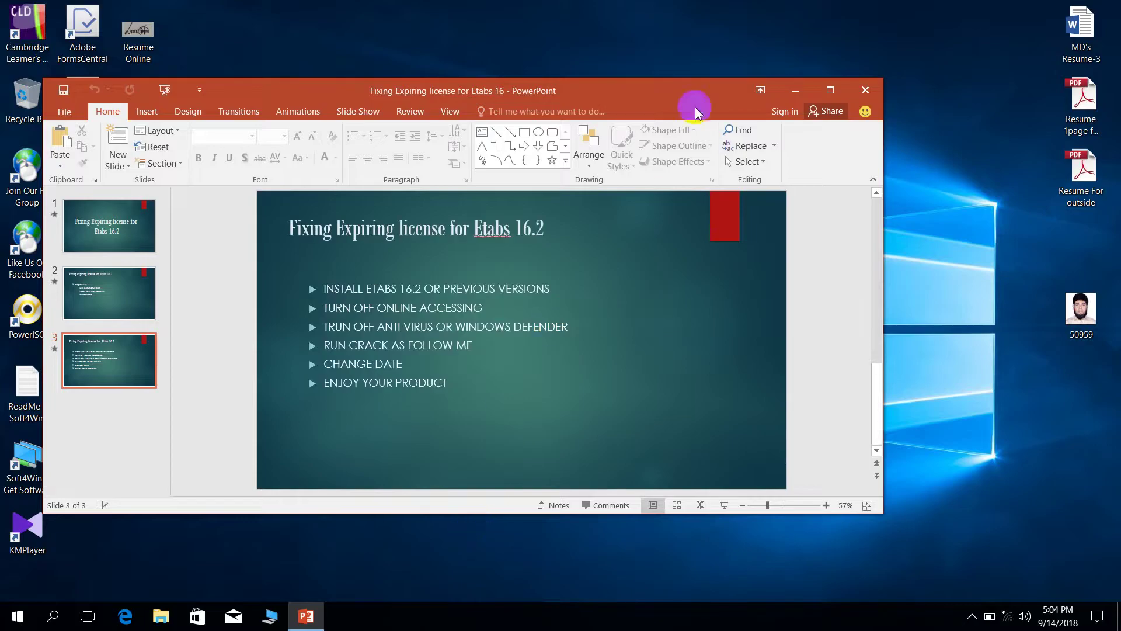
click(817, 16)
right_click(317, 190)
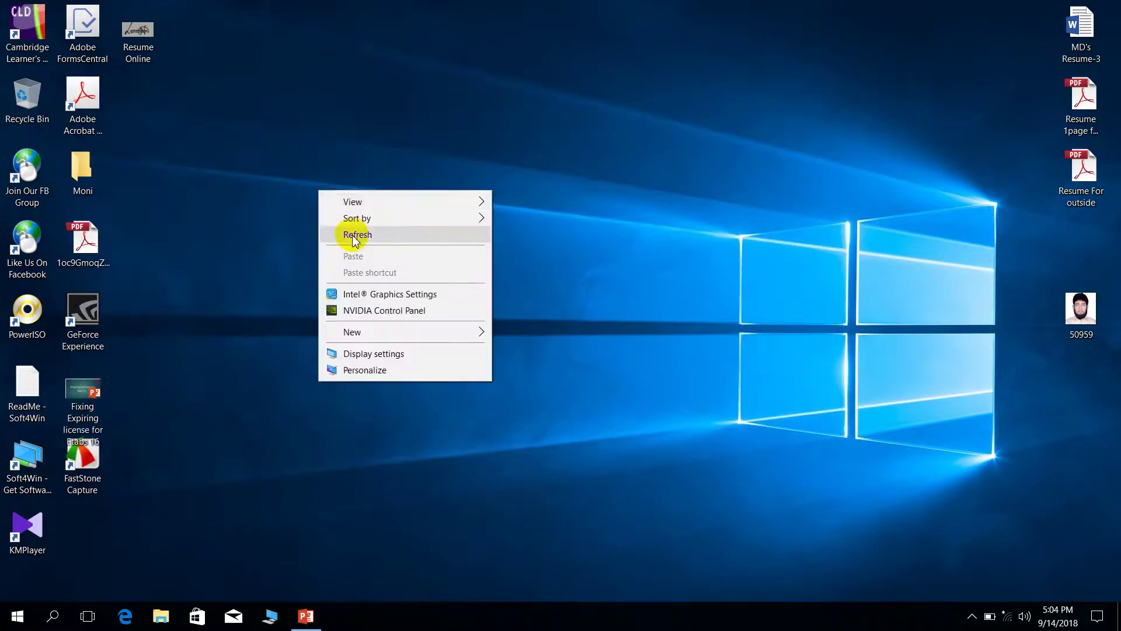
click(350, 232)
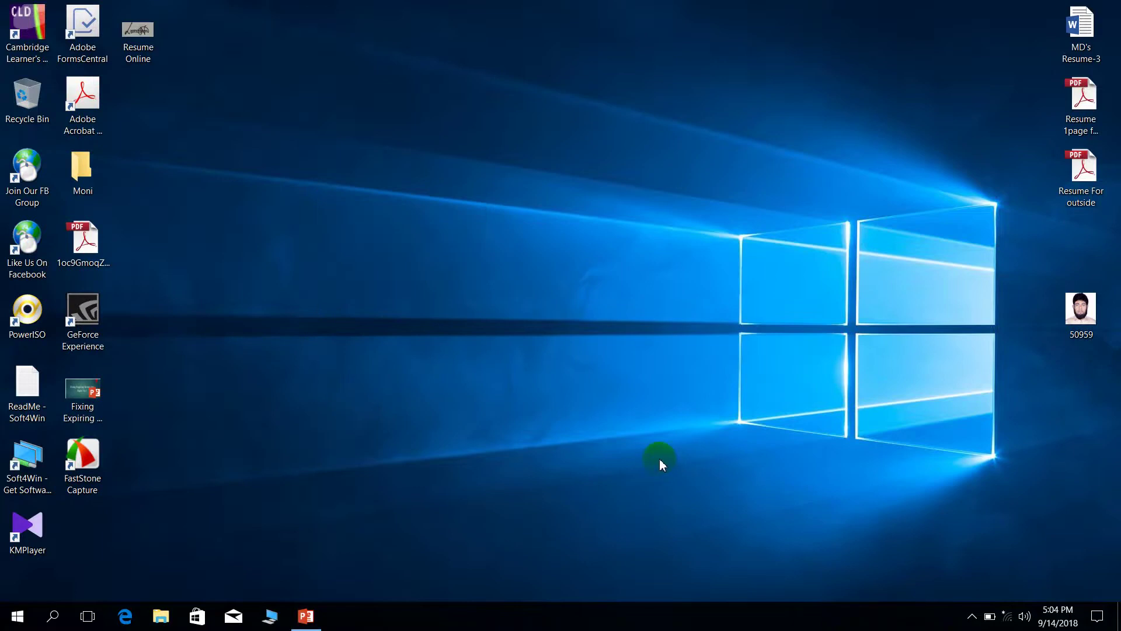
right_click(318, 110)
click(345, 147)
right_click(343, 142)
click(371, 185)
right_click(373, 182)
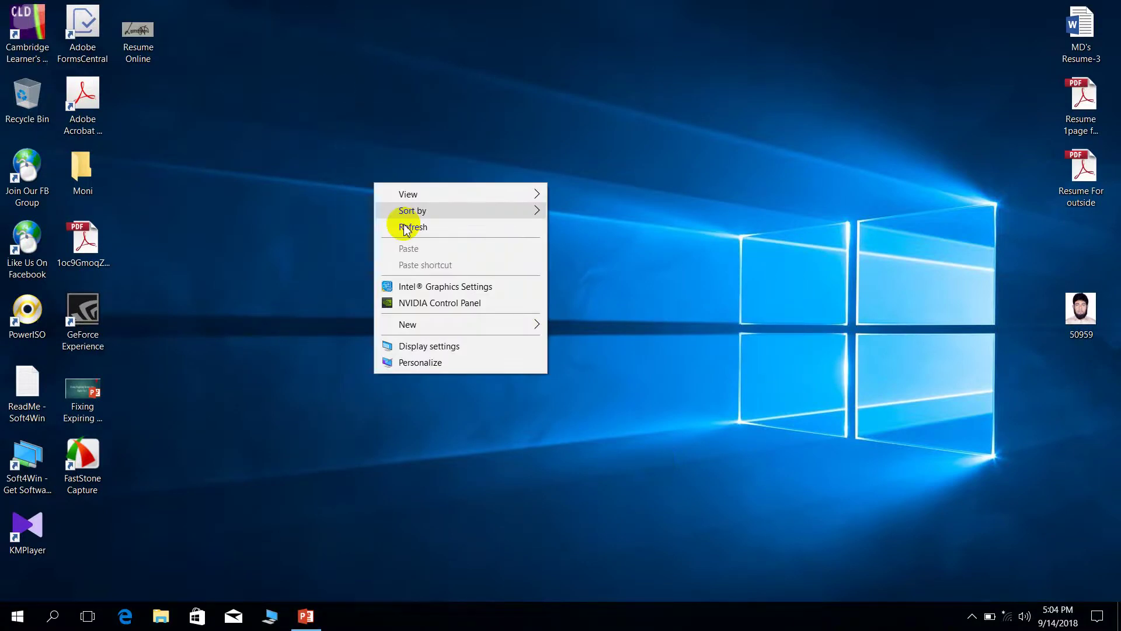
click(407, 228)
right_click(401, 189)
click(425, 234)
right_click(376, 184)
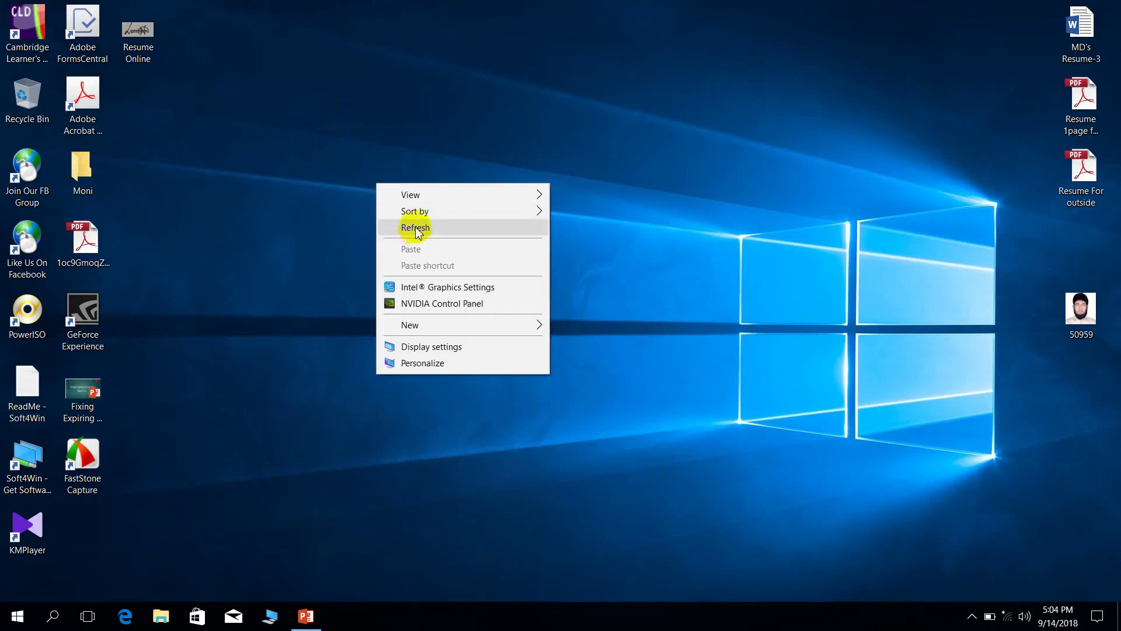
click(413, 234)
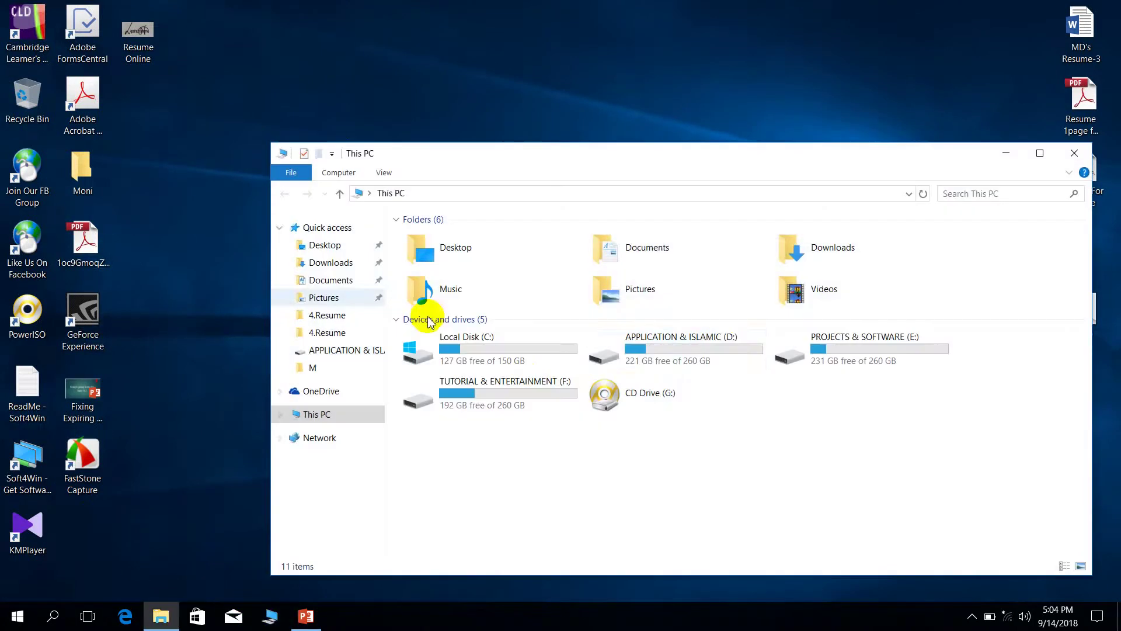
- Browse the PROJECTS & SOFTWARE (E:) drive to CIVIL ENGINEERING SOFTWARE, Etabs, and open the Etabs 16.2.0 folder
key(super+e)
click(852, 319)
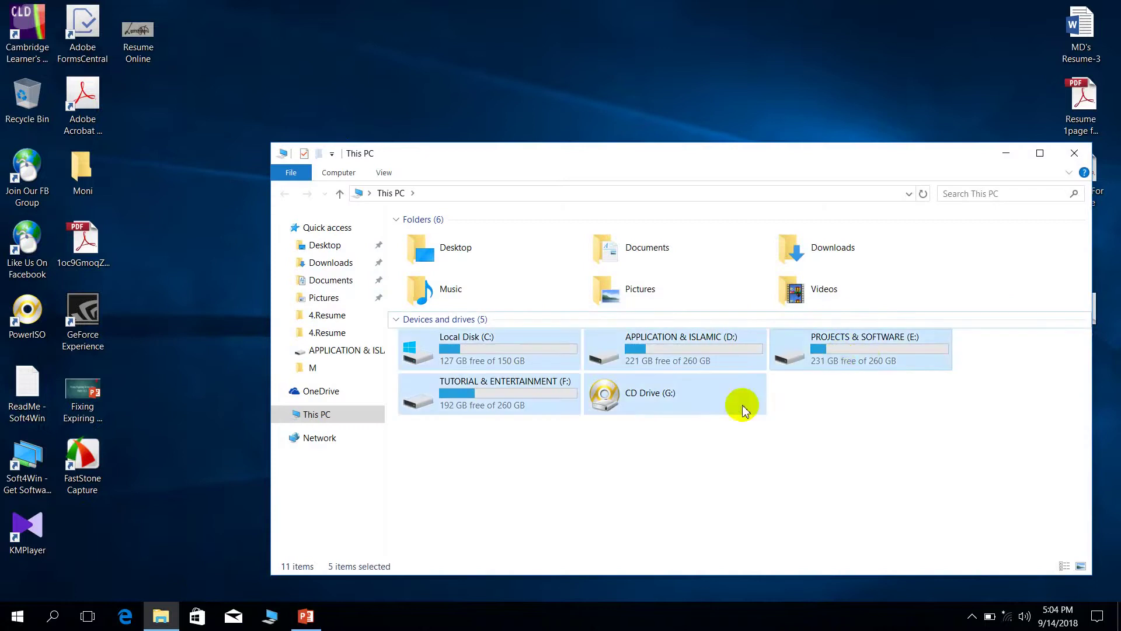
double_click(863, 360)
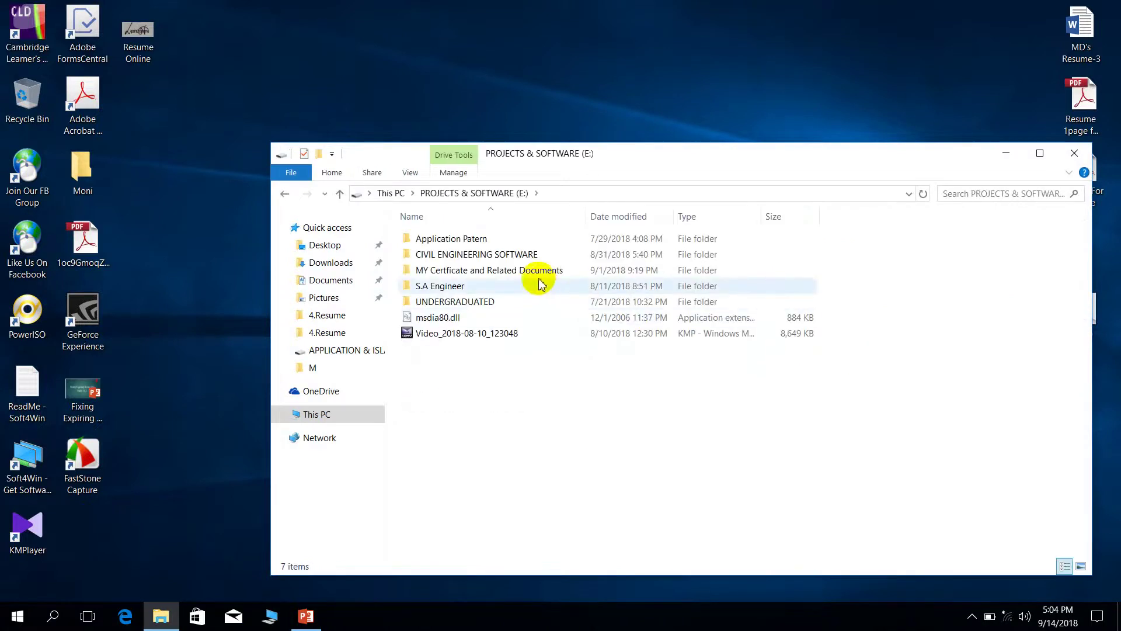
double_click(501, 254)
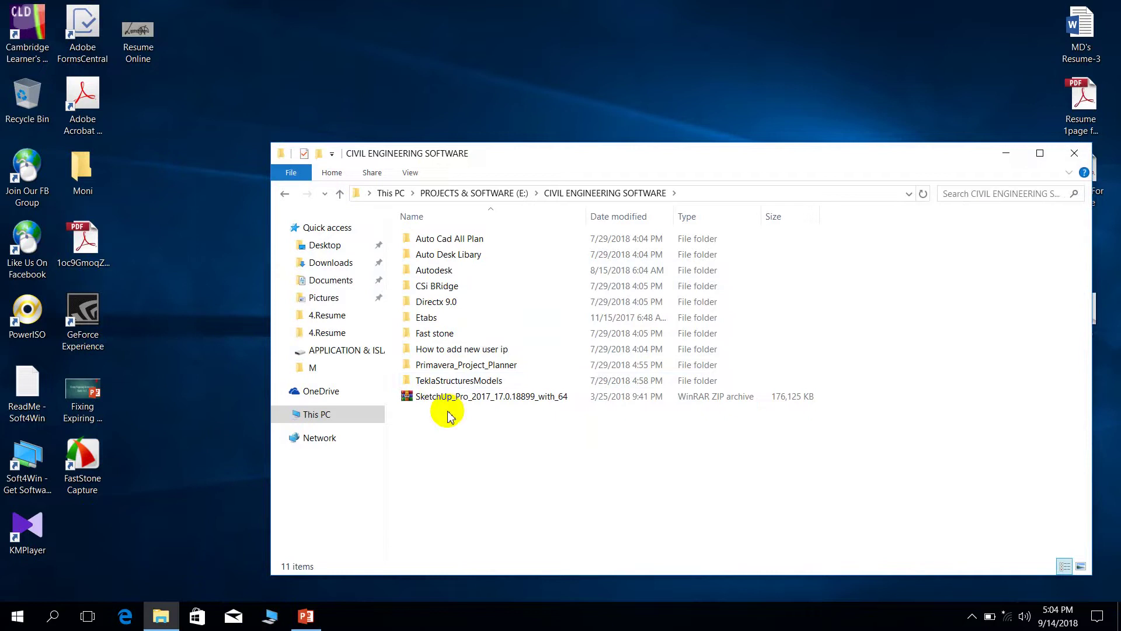
double_click(433, 317)
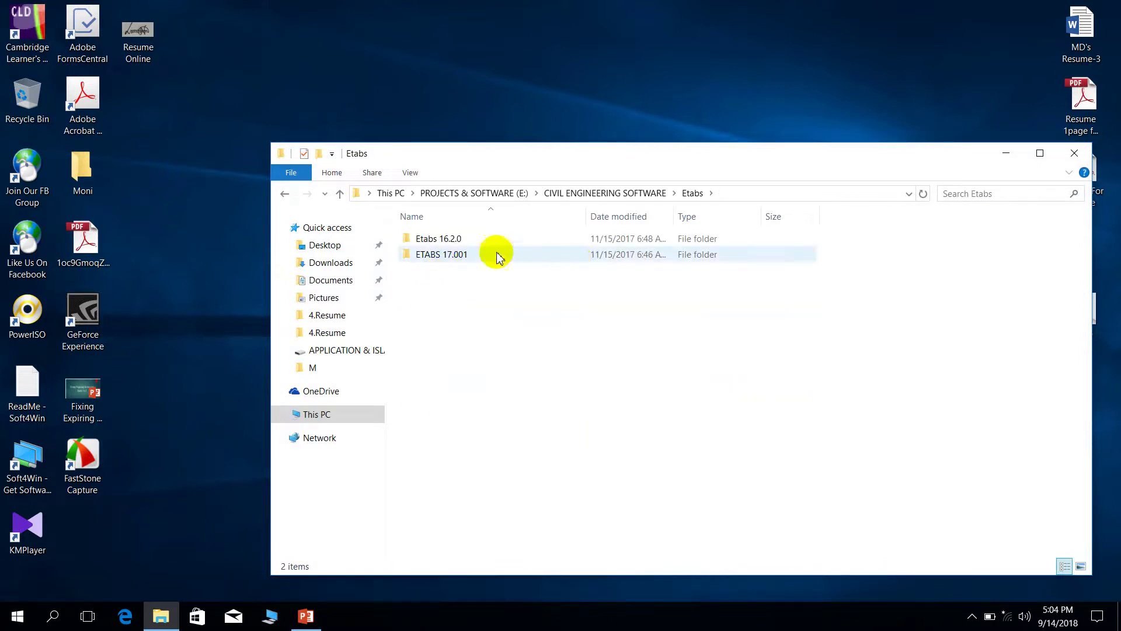
double_click(461, 238)
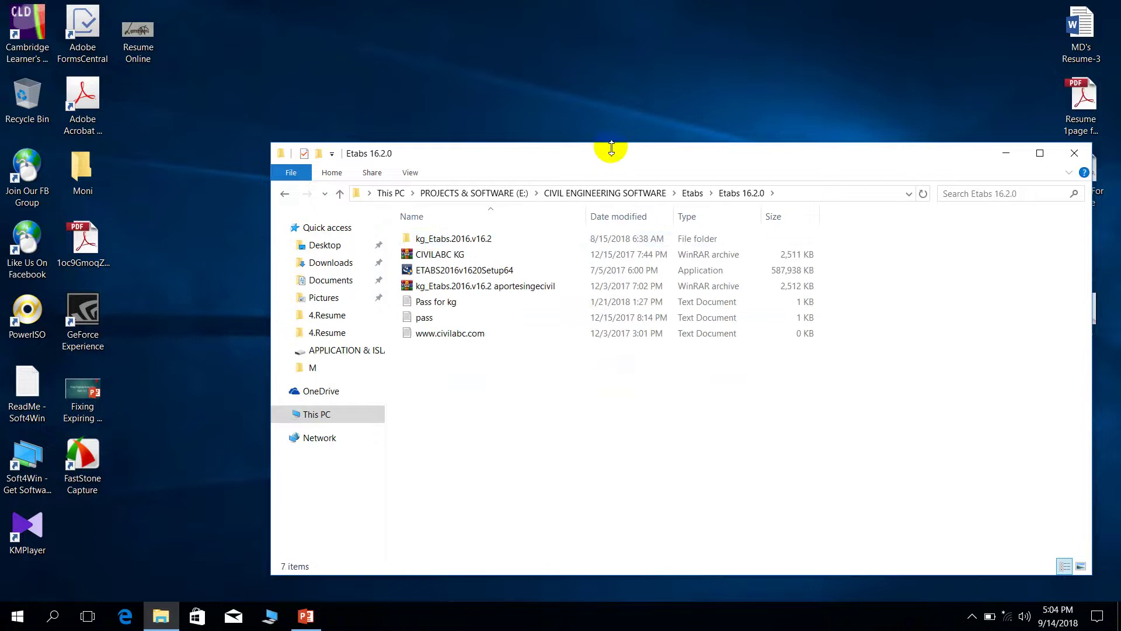
- Launch the ETABS2016v1620Setup64 installer from the Etabs 16.2.0 folder
drag(607, 153, 528, 125)
click(429, 244)
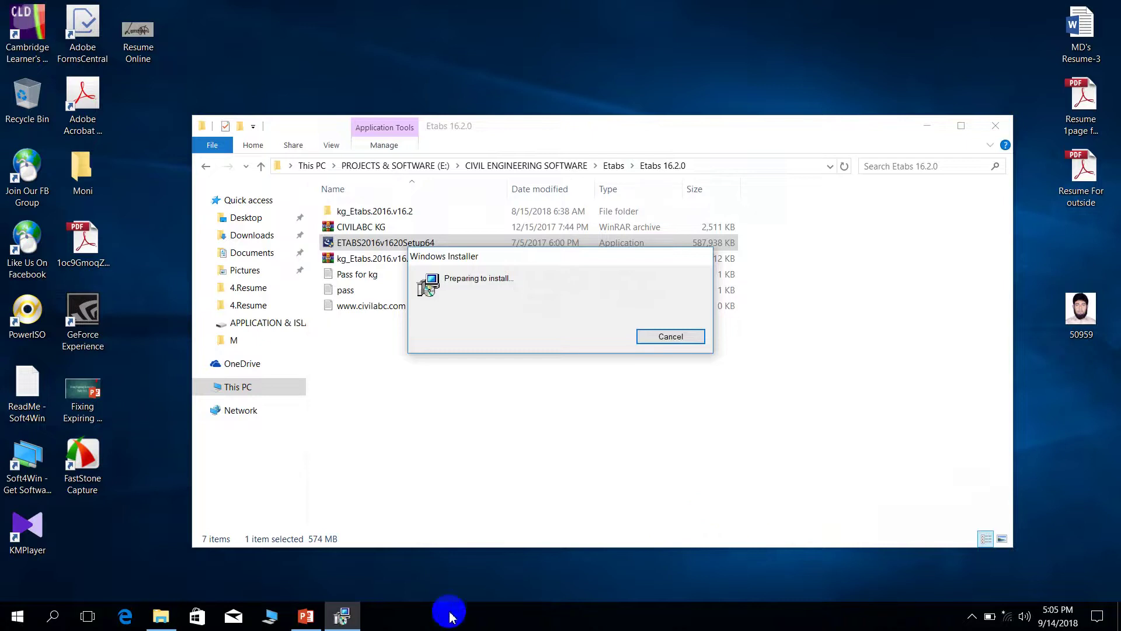
click(971, 615)
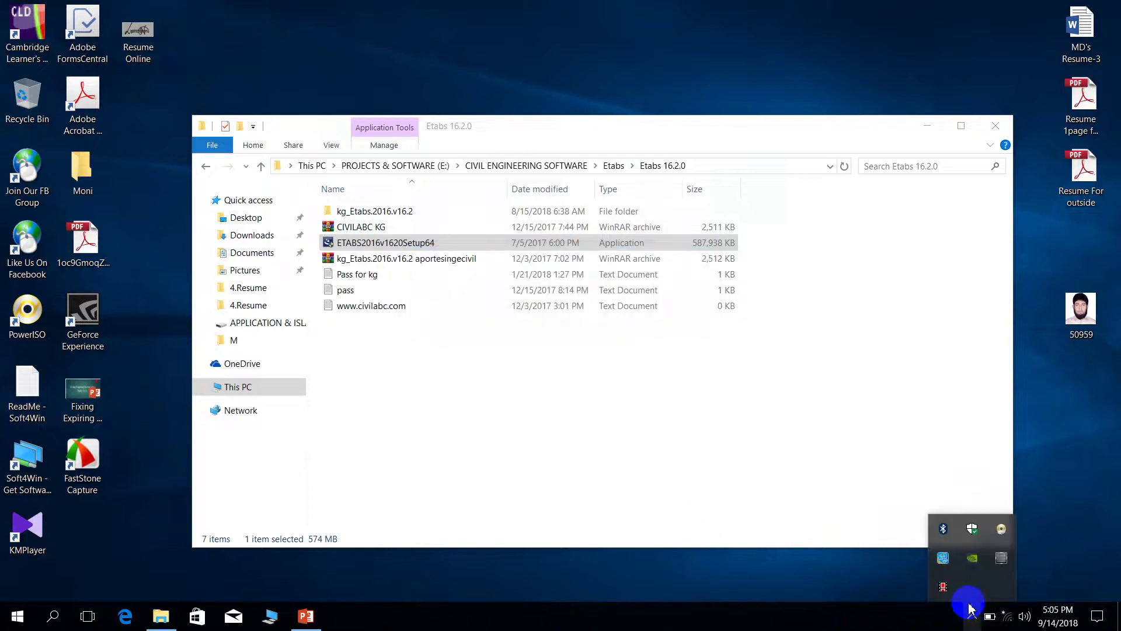
click(960, 584)
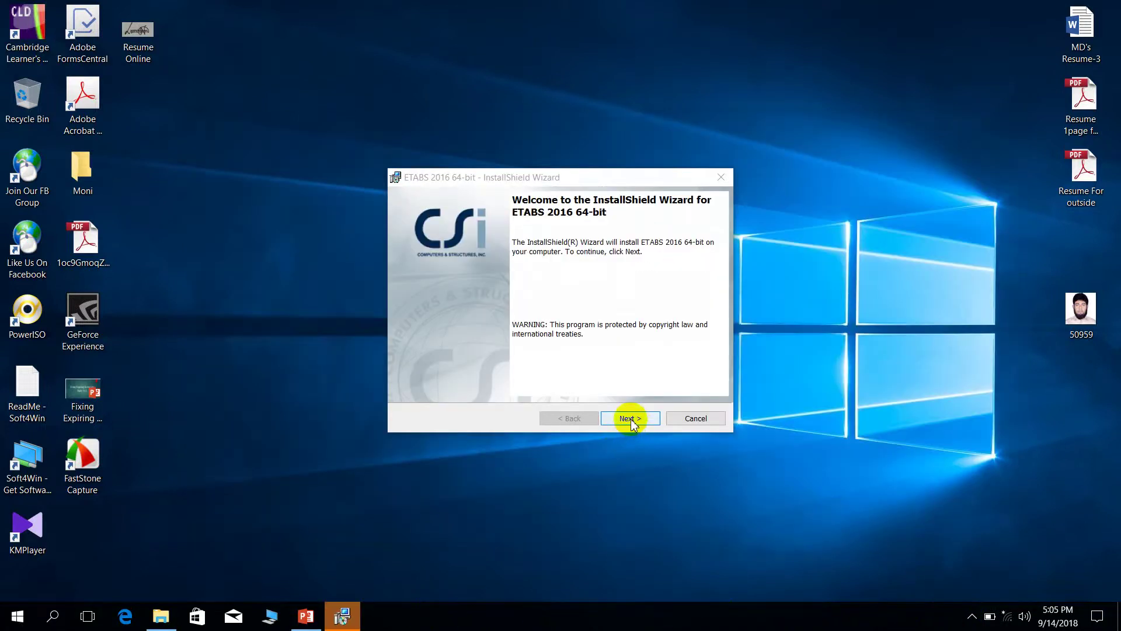
- Accept the ETABS 2016 64-bit license agreement, keep the default customer information, and start the installation
click(631, 419)
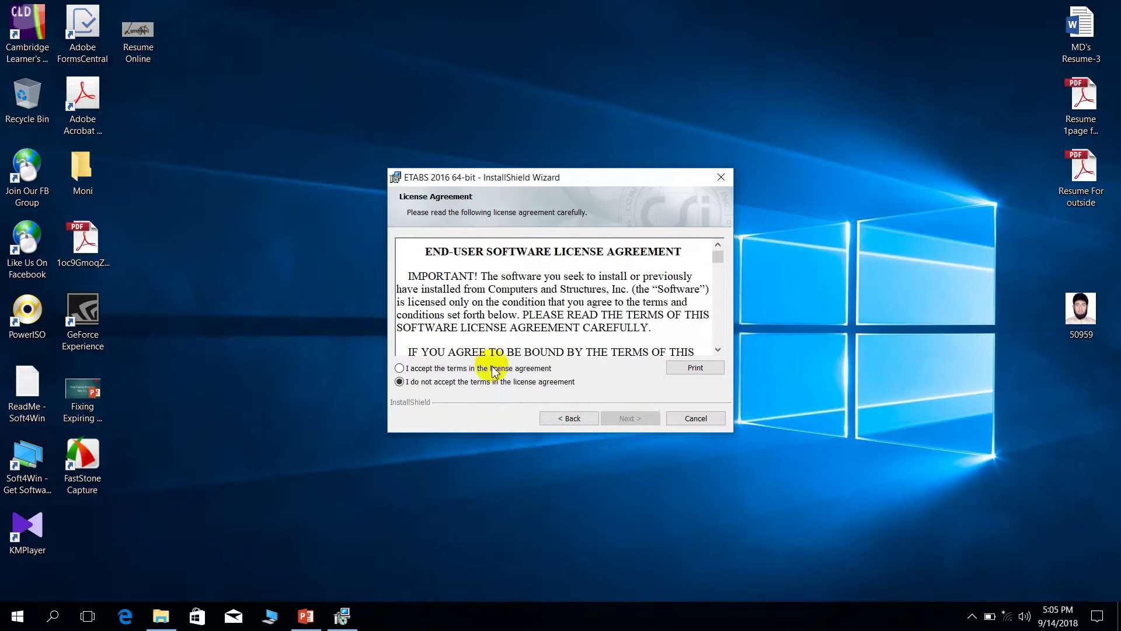
click(493, 366)
click(628, 418)
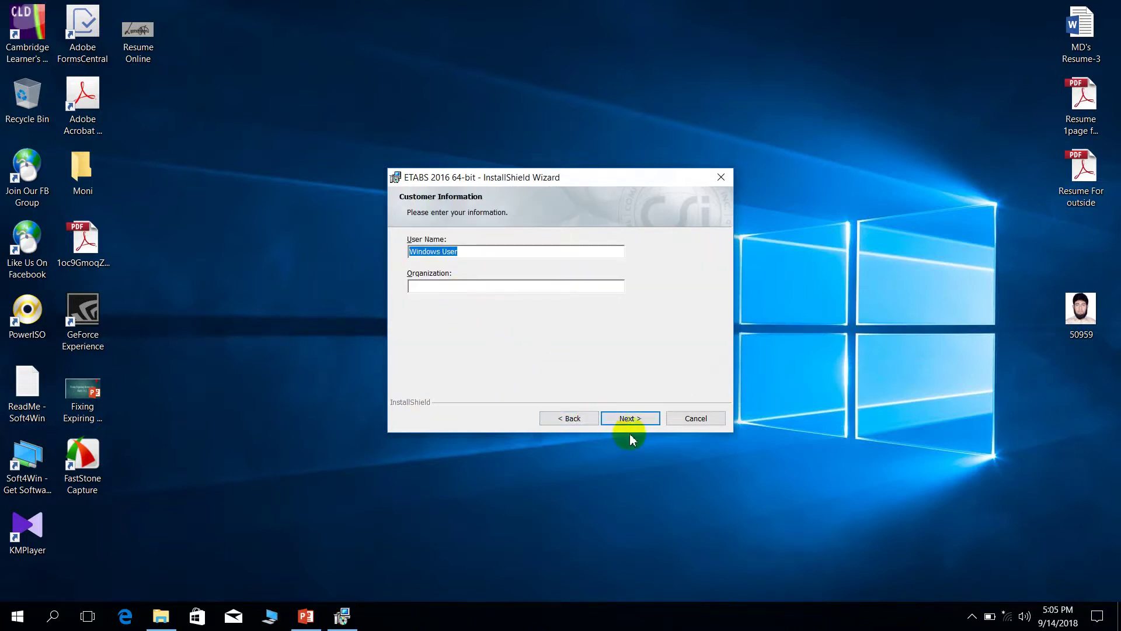
click(625, 418)
click(432, 257)
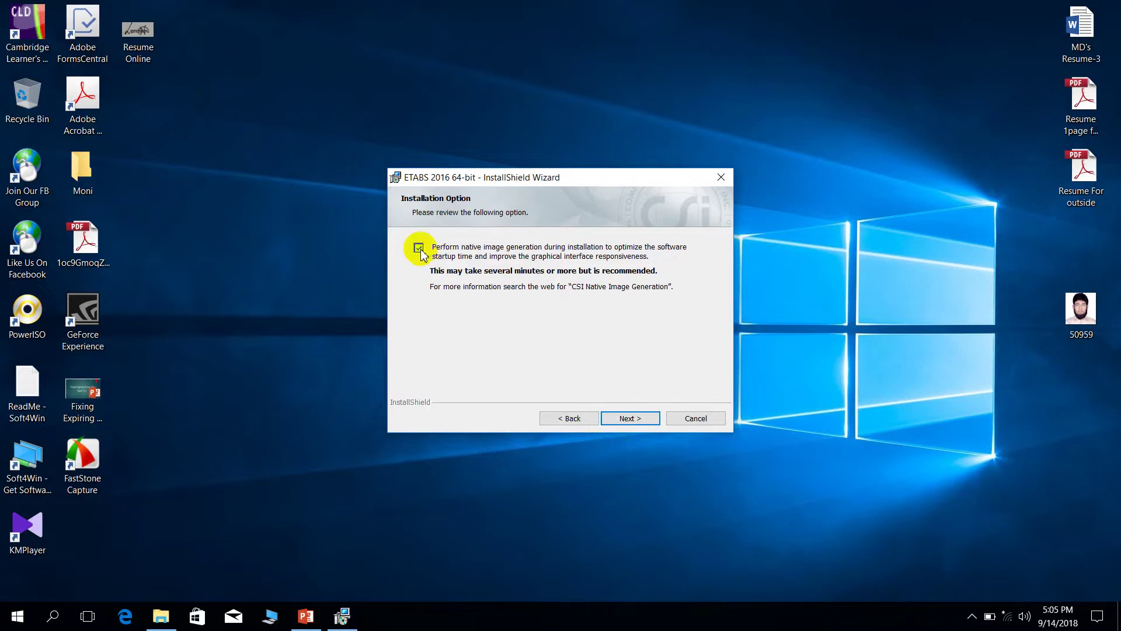
click(614, 416)
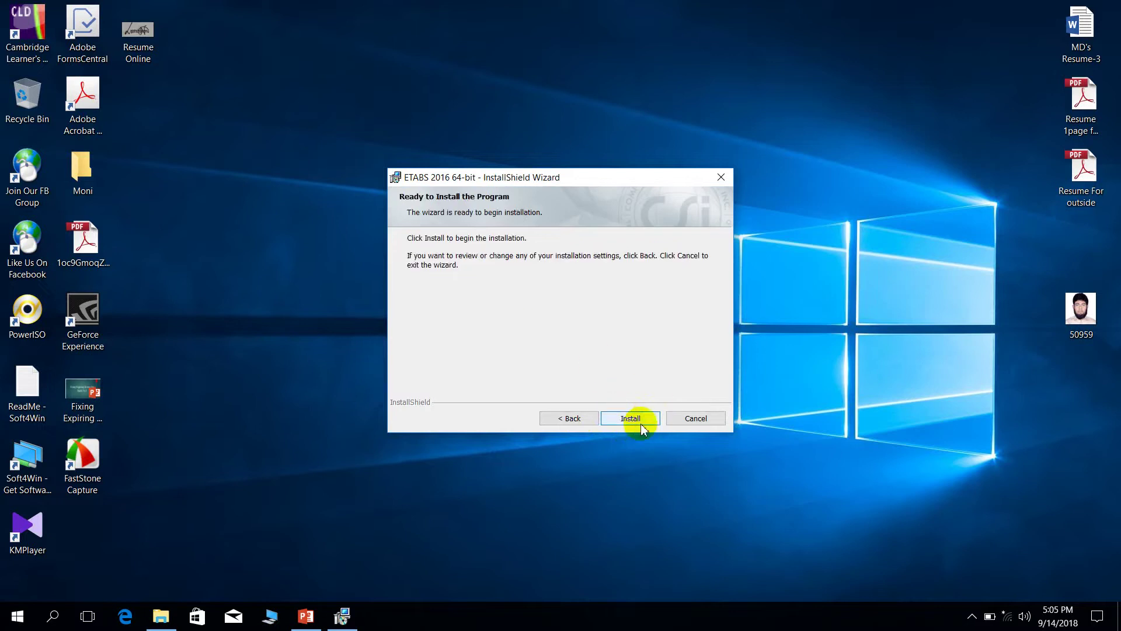
click(613, 416)
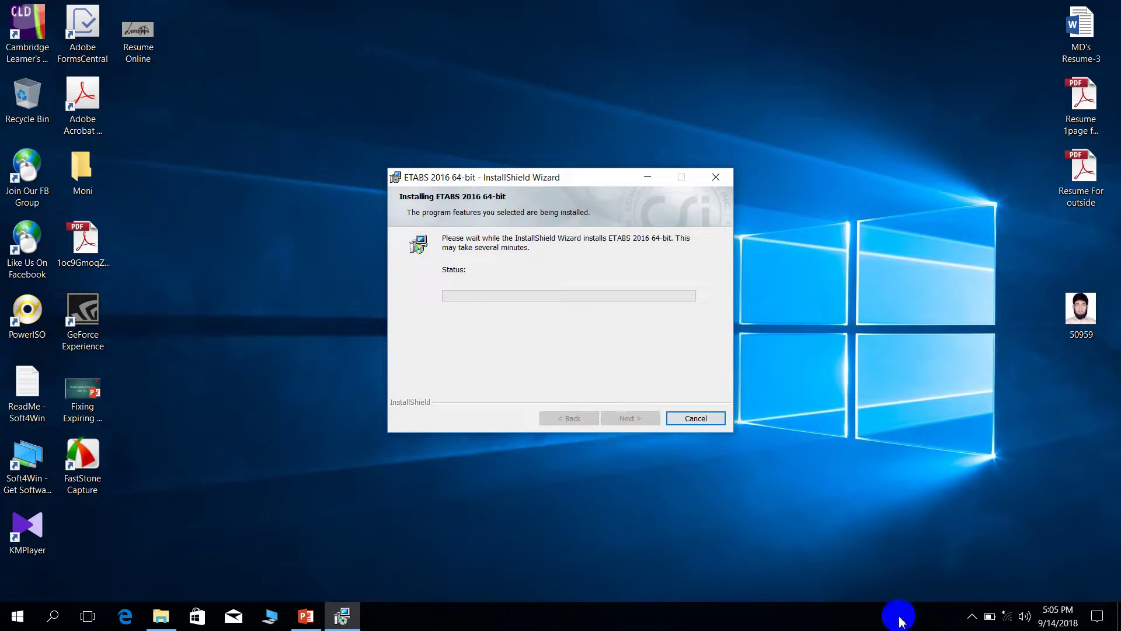
click(970, 619)
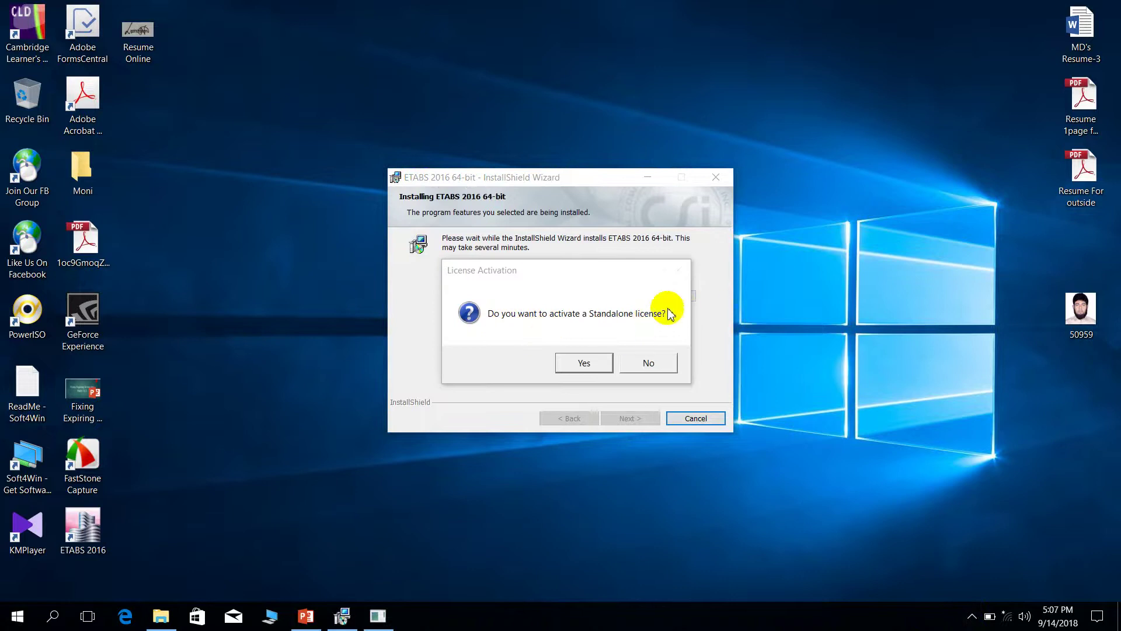
- Decline activating a Standalone license and finish the ETABS 2016 installation wizard
click(636, 370)
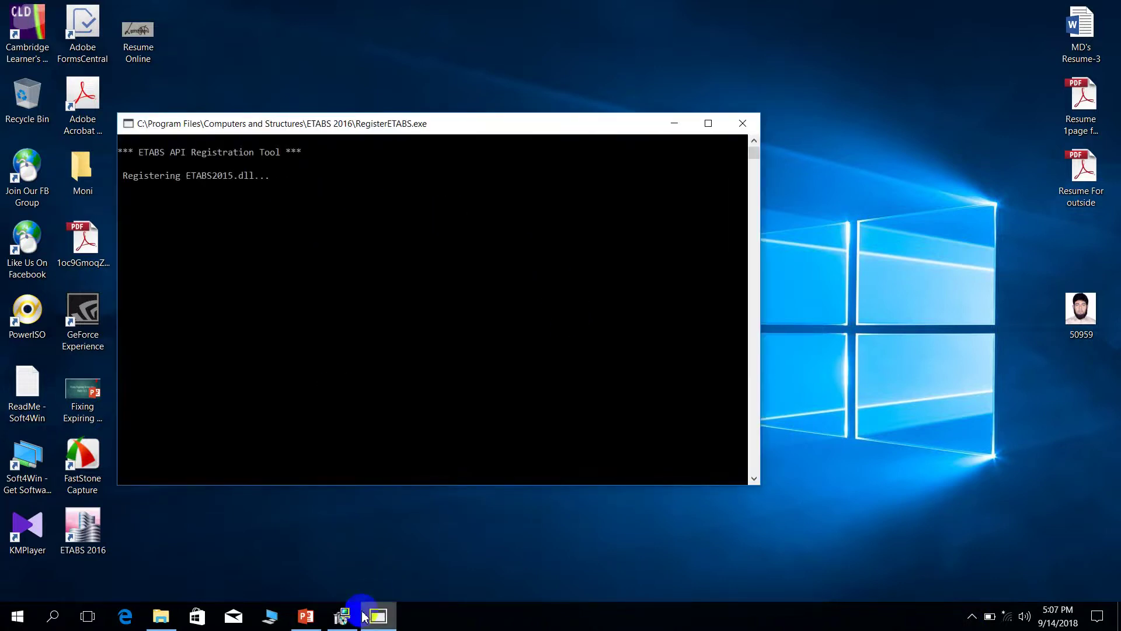
mouse_move(342, 615)
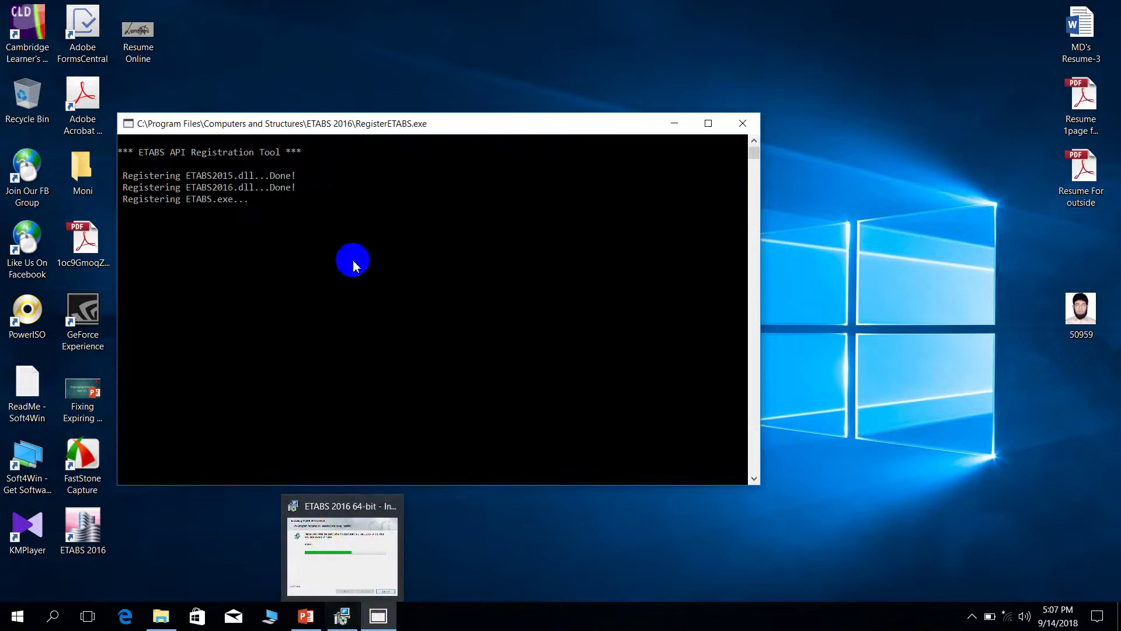
click(972, 618)
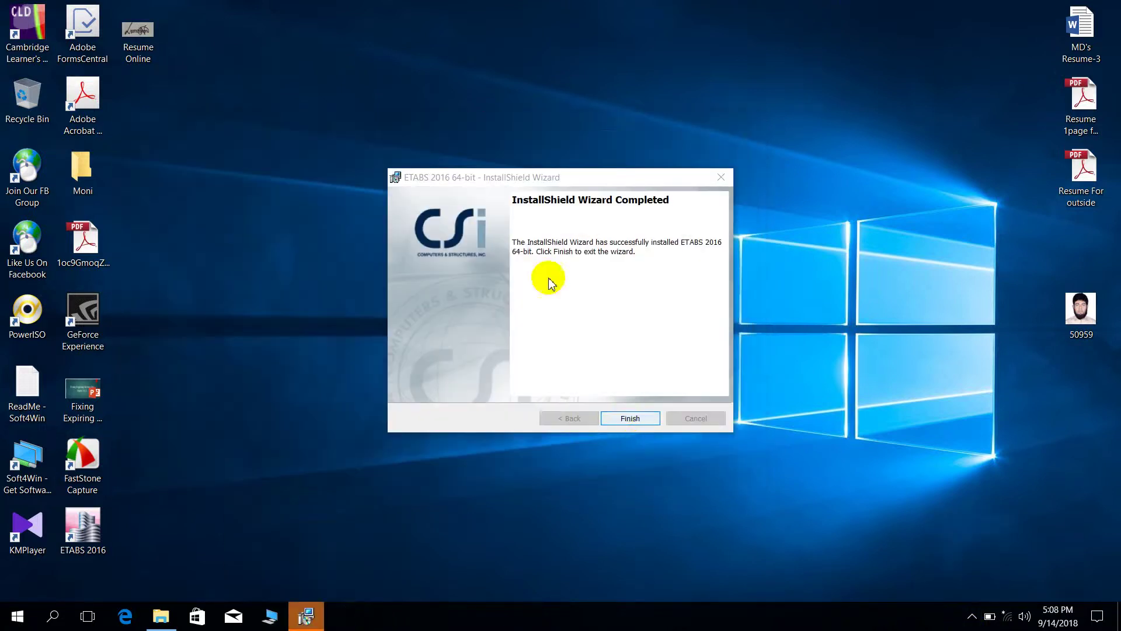
click(636, 420)
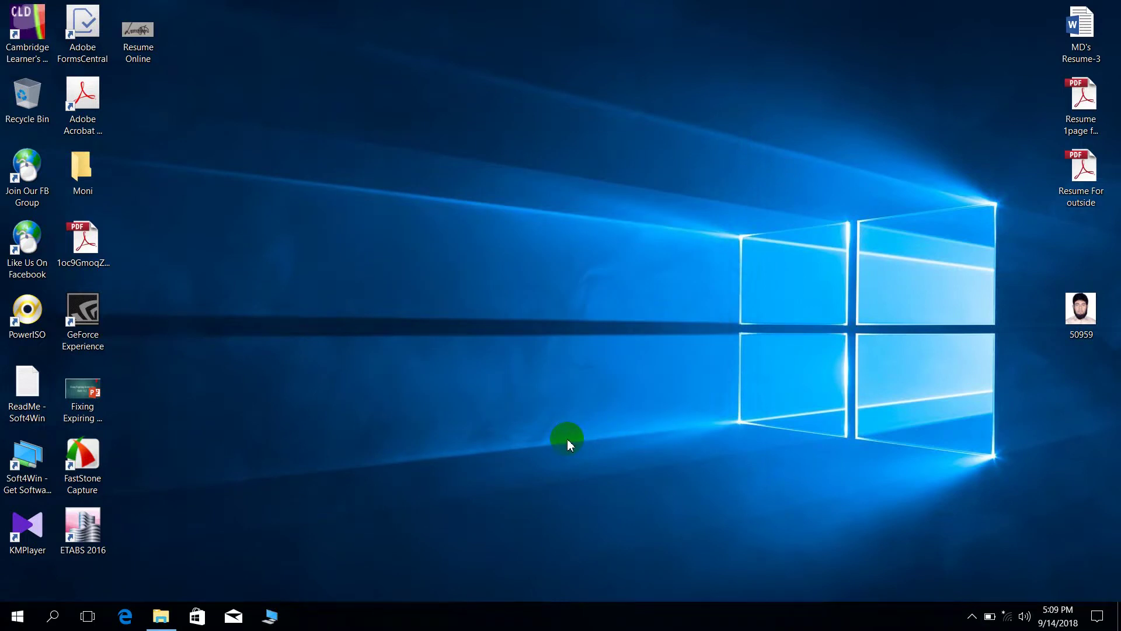
- Check the available Wi-Fi networks to see whether the computer is connected to any of them
click(969, 617)
click(766, 270)
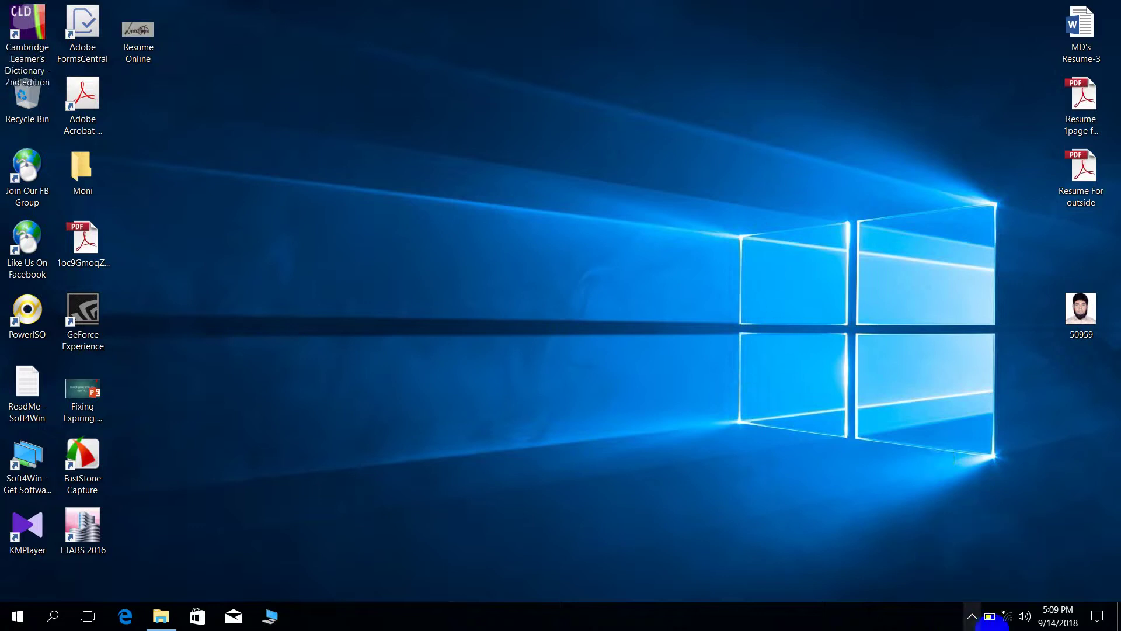
click(1006, 616)
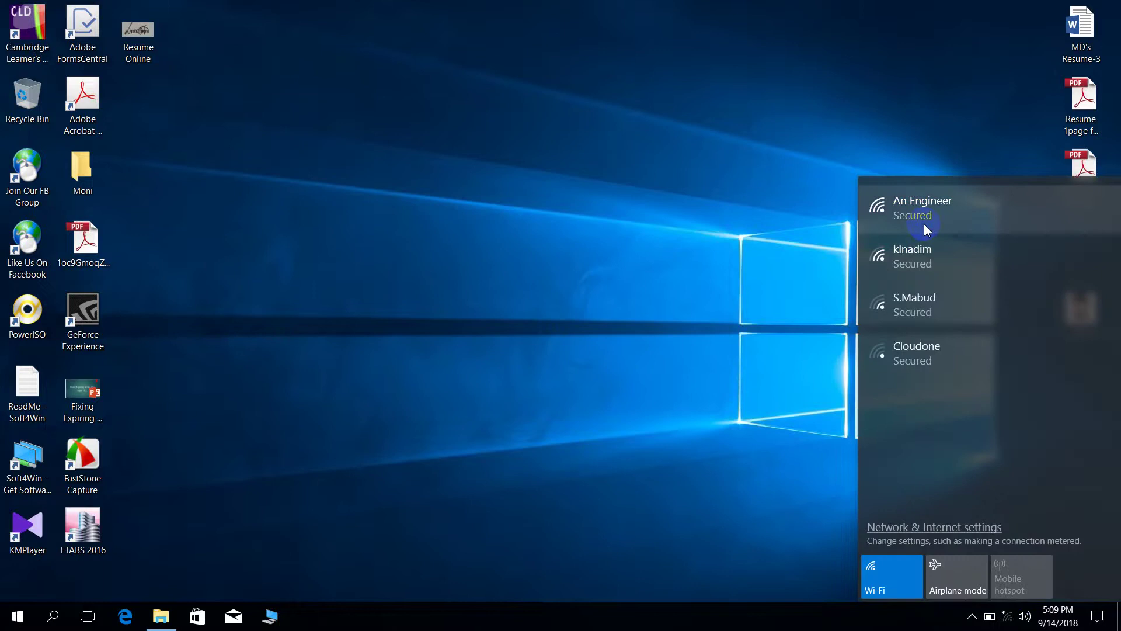
click(967, 219)
click(750, 270)
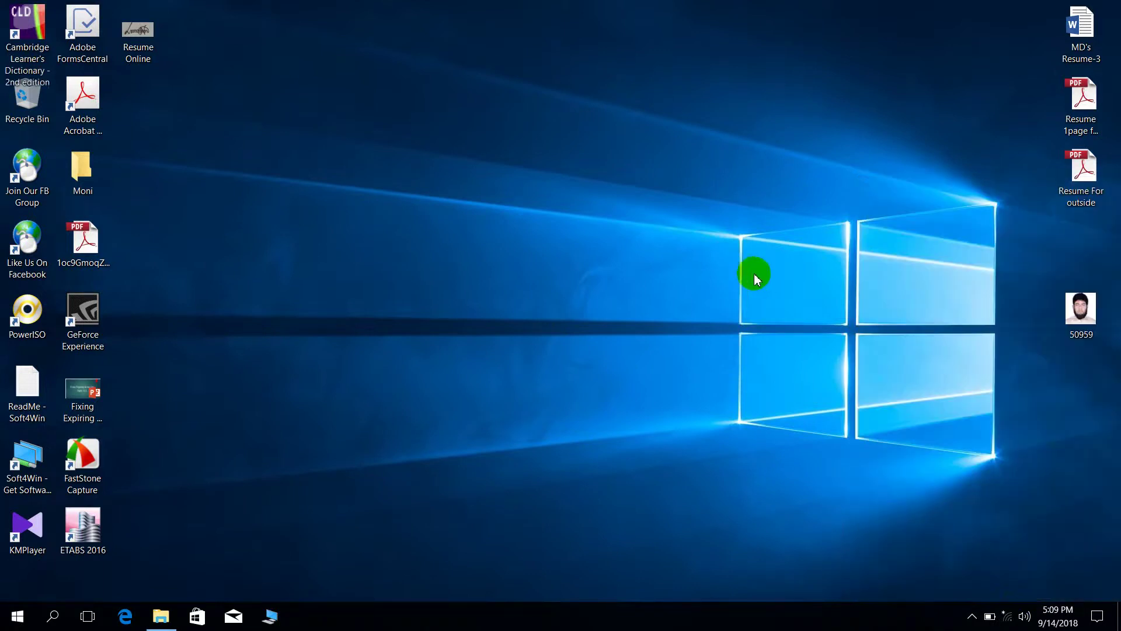
click(1010, 617)
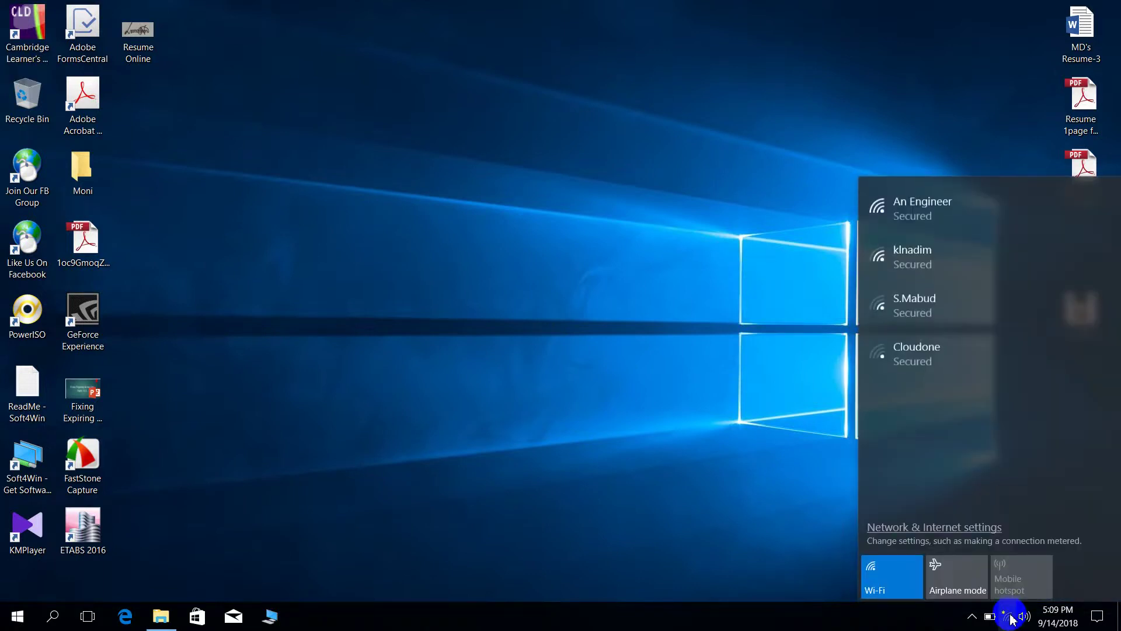
click(1010, 617)
- Open Windows Defender Security Center and move its window clear of the desktop icons
click(972, 616)
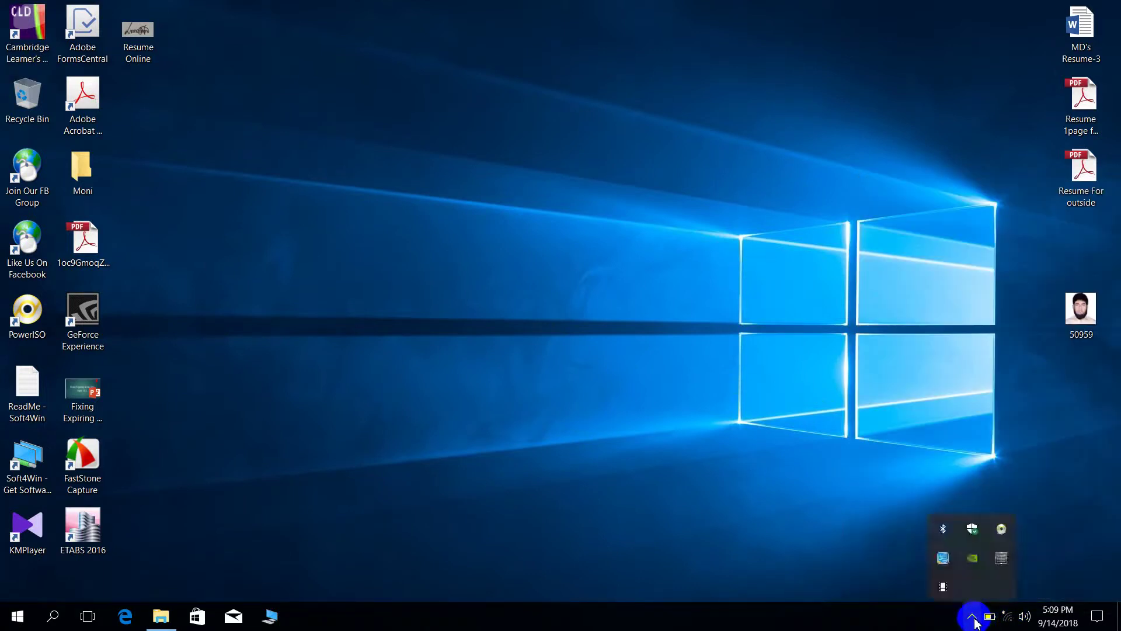
click(972, 528)
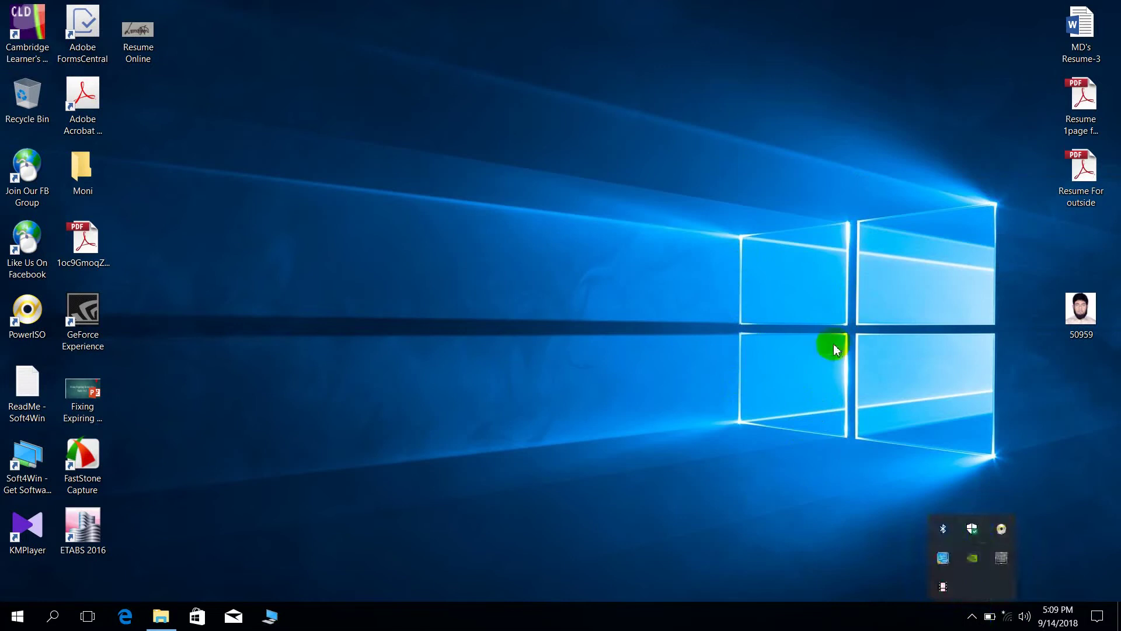
click(971, 529)
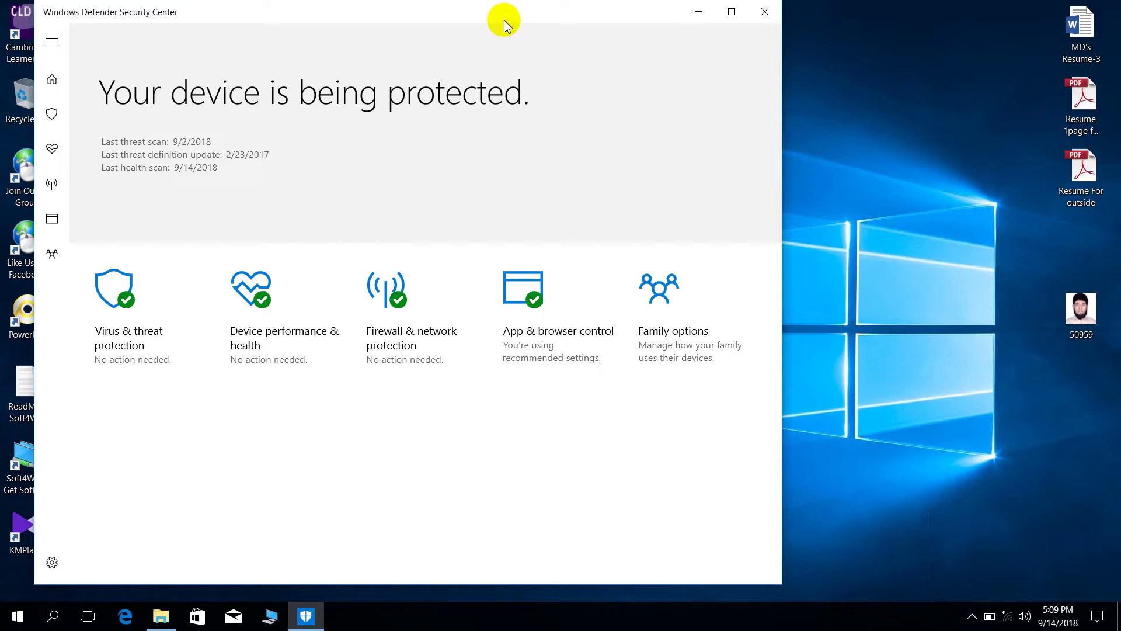
drag(505, 21, 743, 32)
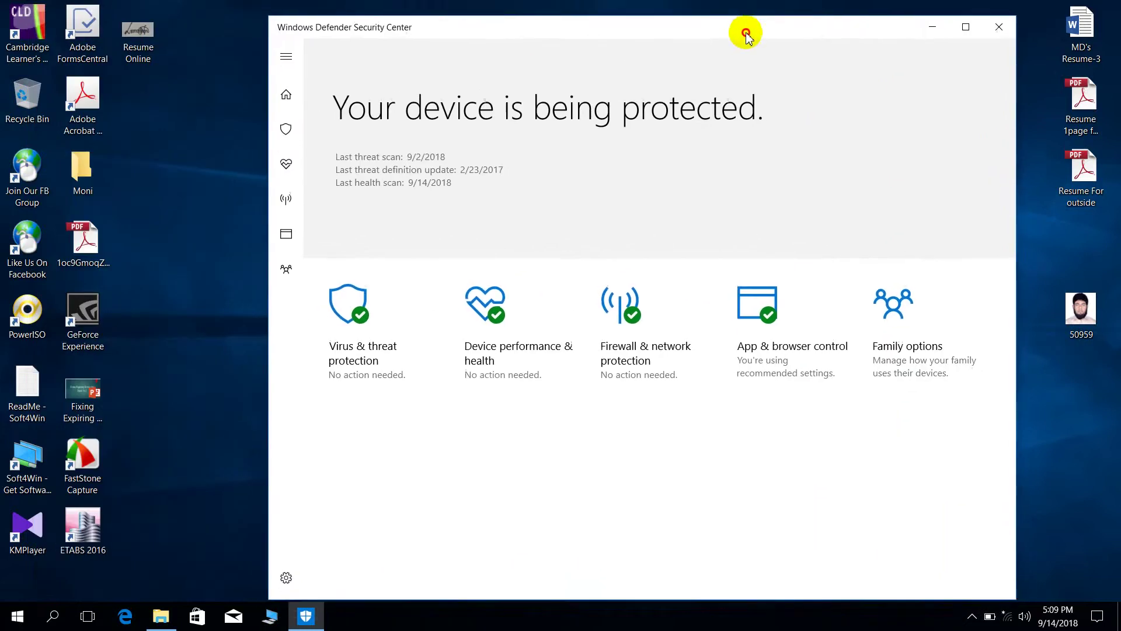
- Turn off real-time protection and cloud-based protection in the Virus & threat protection settings, and close Windows Defender Security Center
click(421, 373)
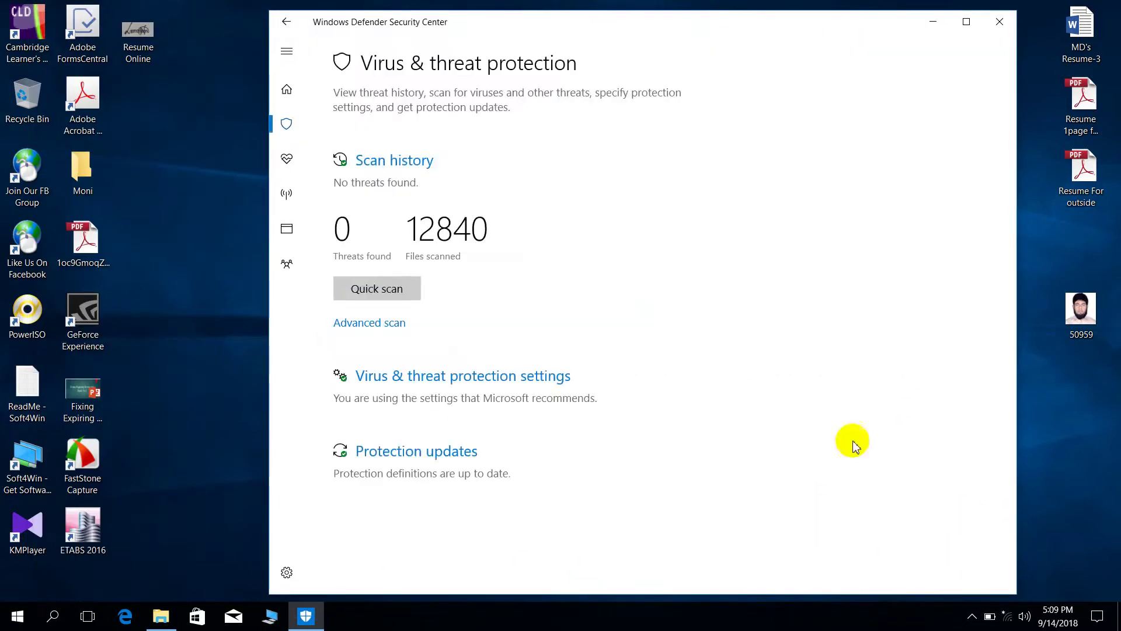
click(435, 378)
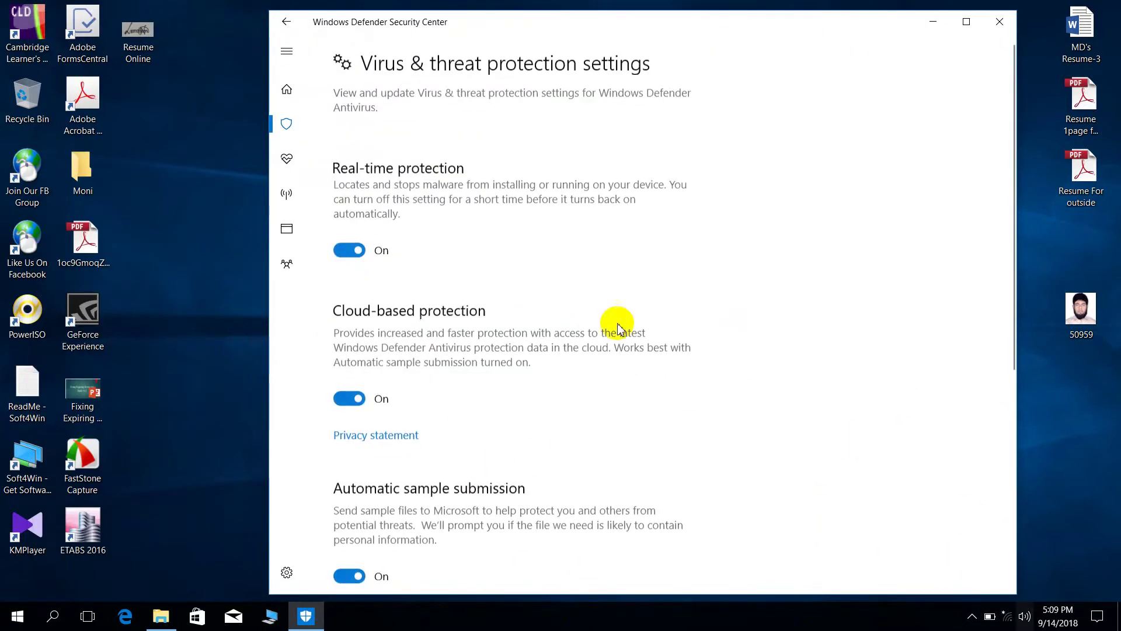
click(353, 248)
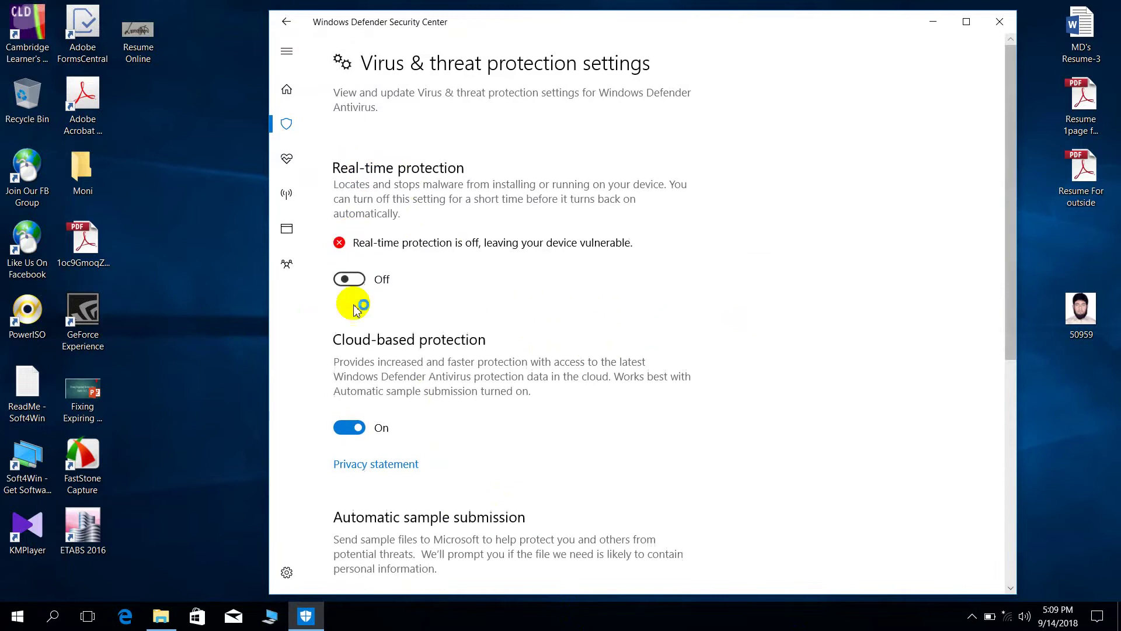
click(345, 427)
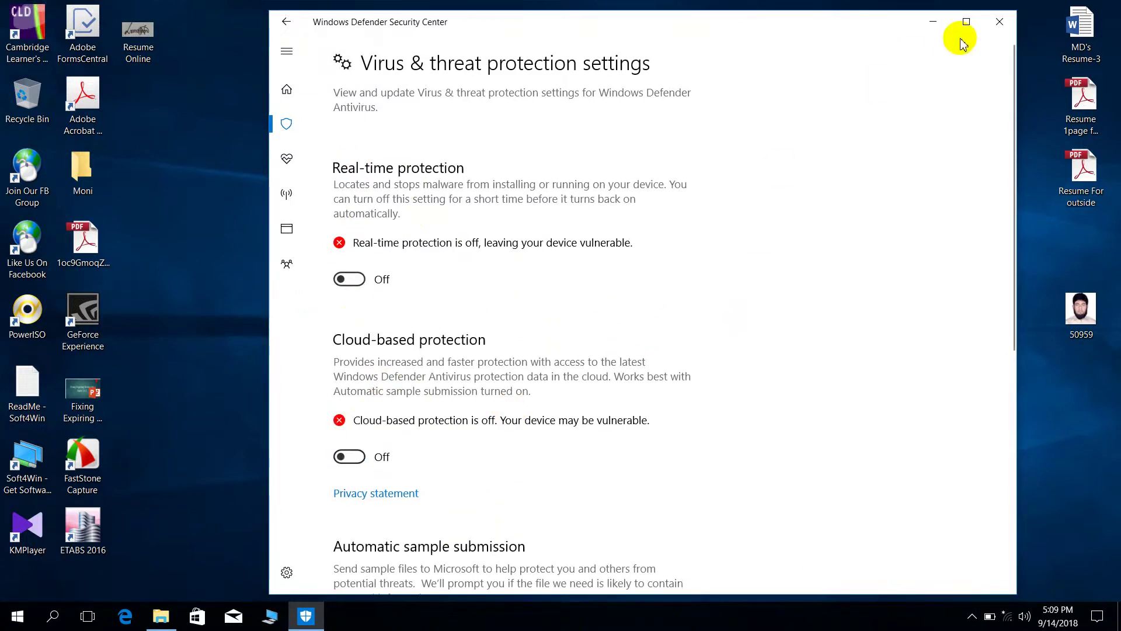
click(999, 21)
- Open the inner kg_Etabs.2016.v16.2 folder inside Etabs 16.2.0 and move its window higher on the desktop
click(160, 617)
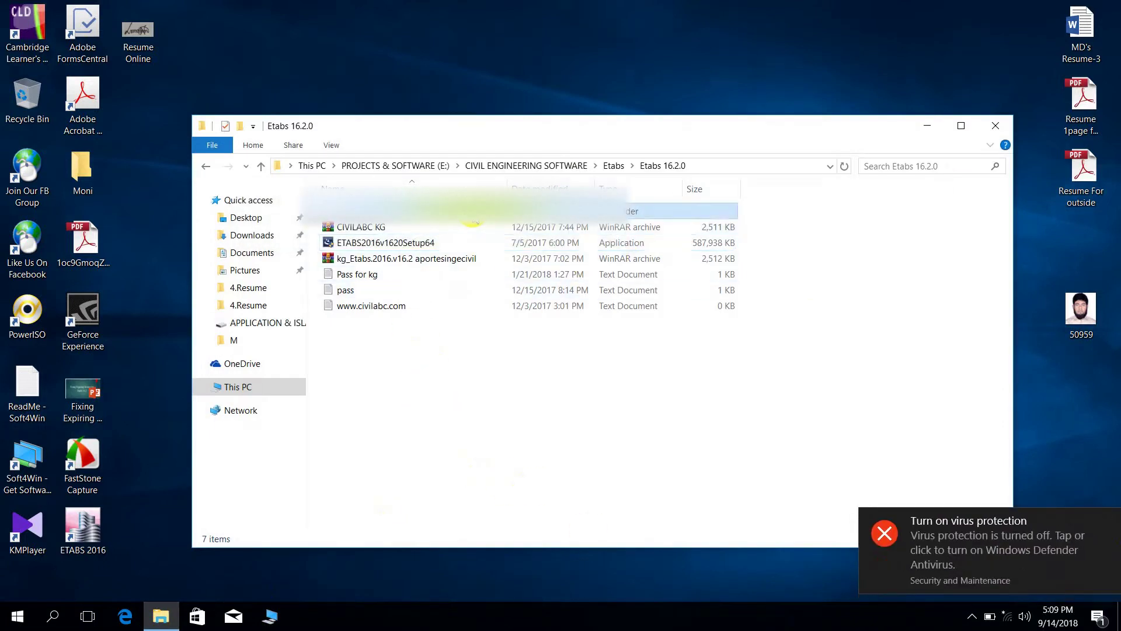
double_click(444, 211)
double_click(385, 212)
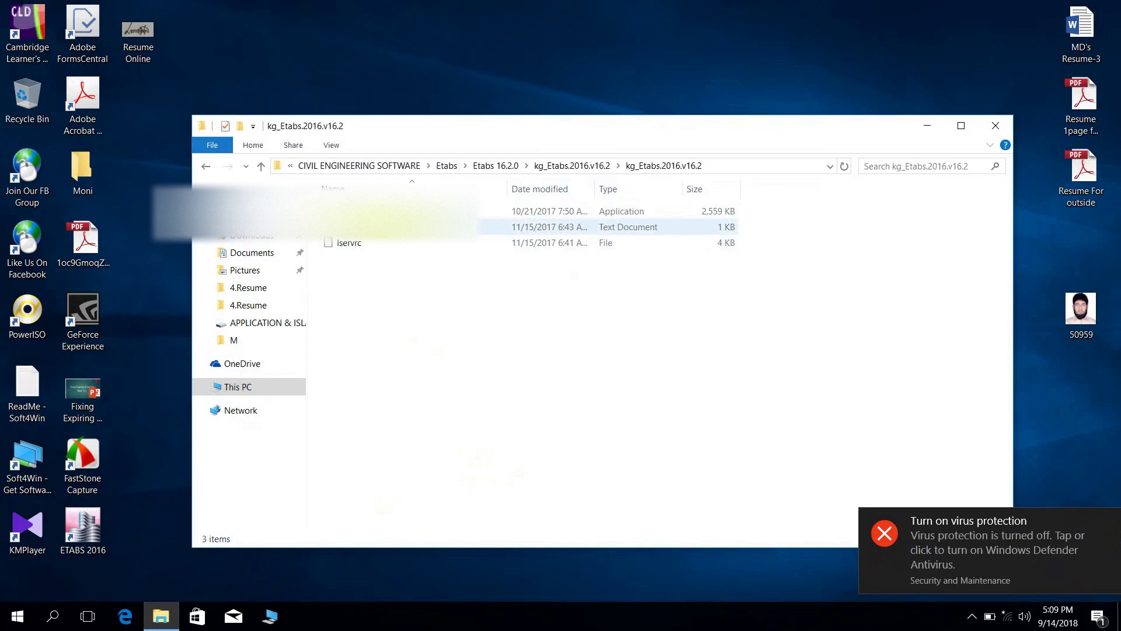
click(388, 211)
drag(609, 128, 632, 89)
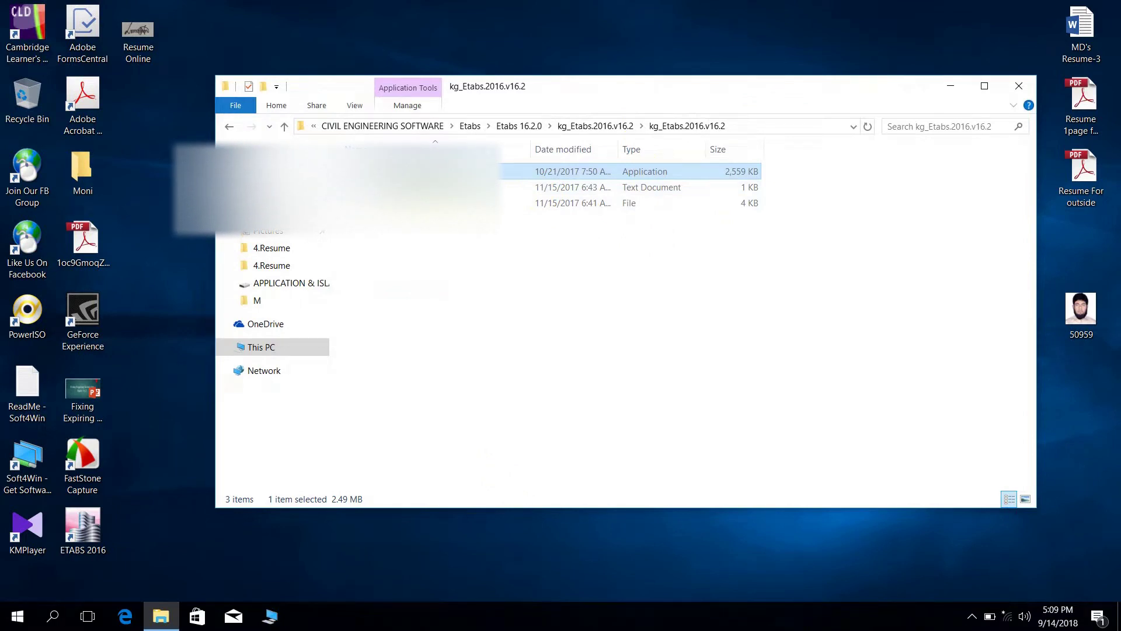
- Run Etabs_v1620_kg_2018.exe as administrator and dismiss its console window
right_click(409, 173)
click(583, 350)
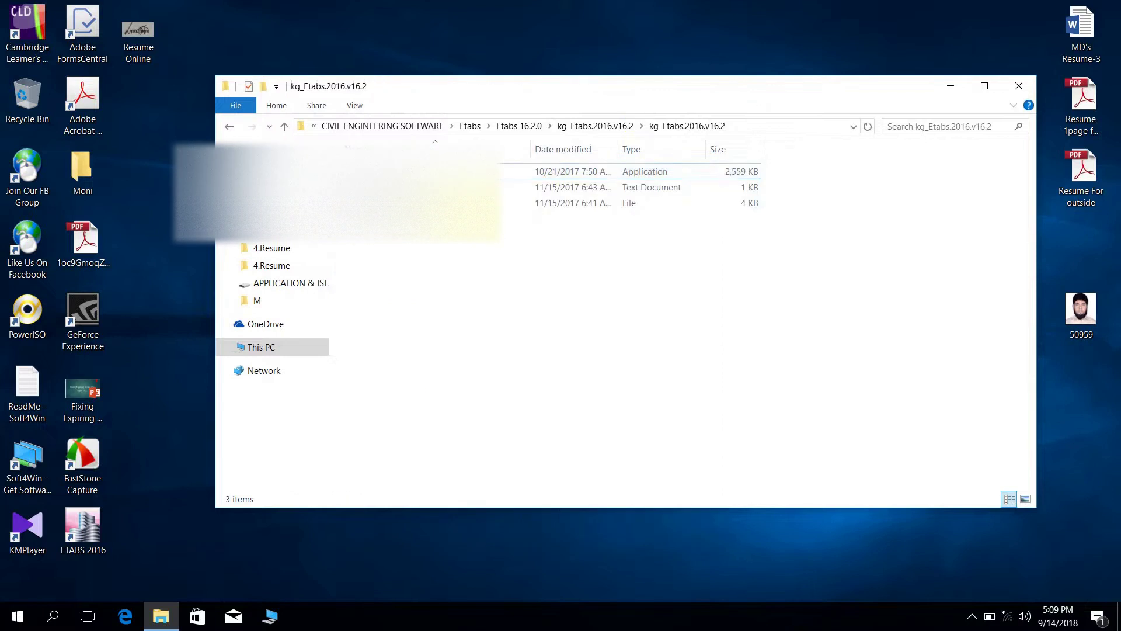
click(484, 171)
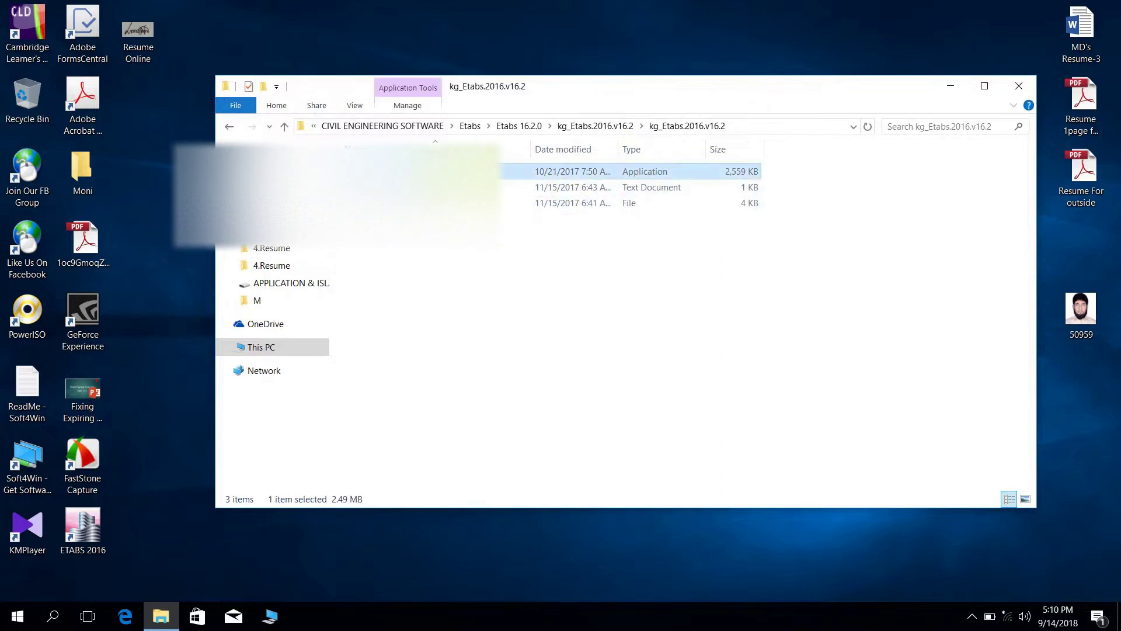
right_click(480, 172)
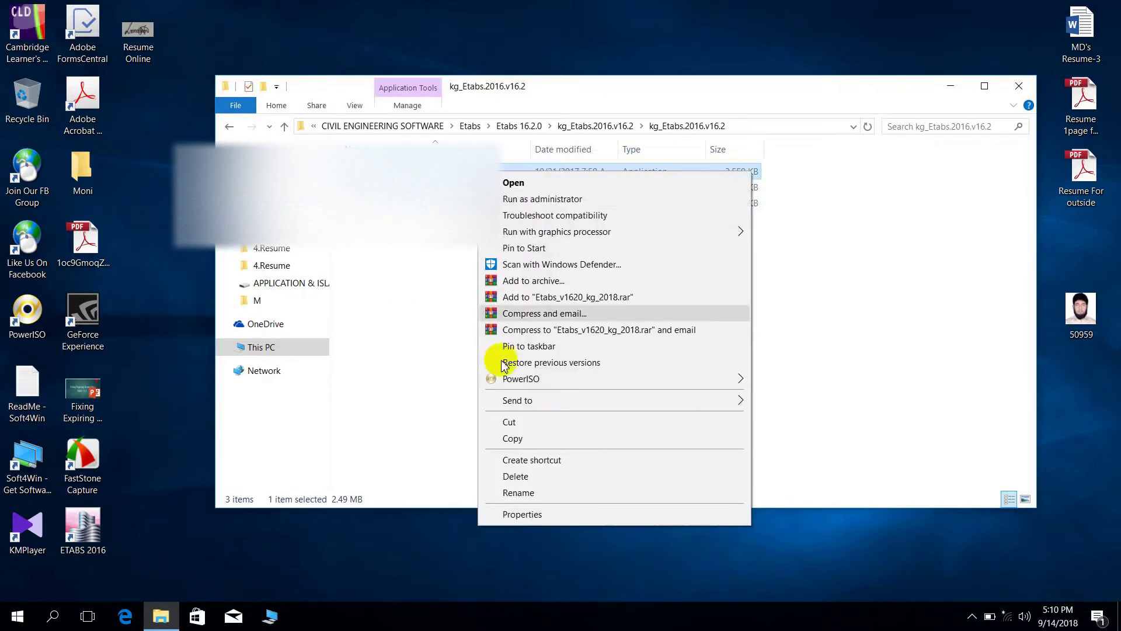
click(548, 201)
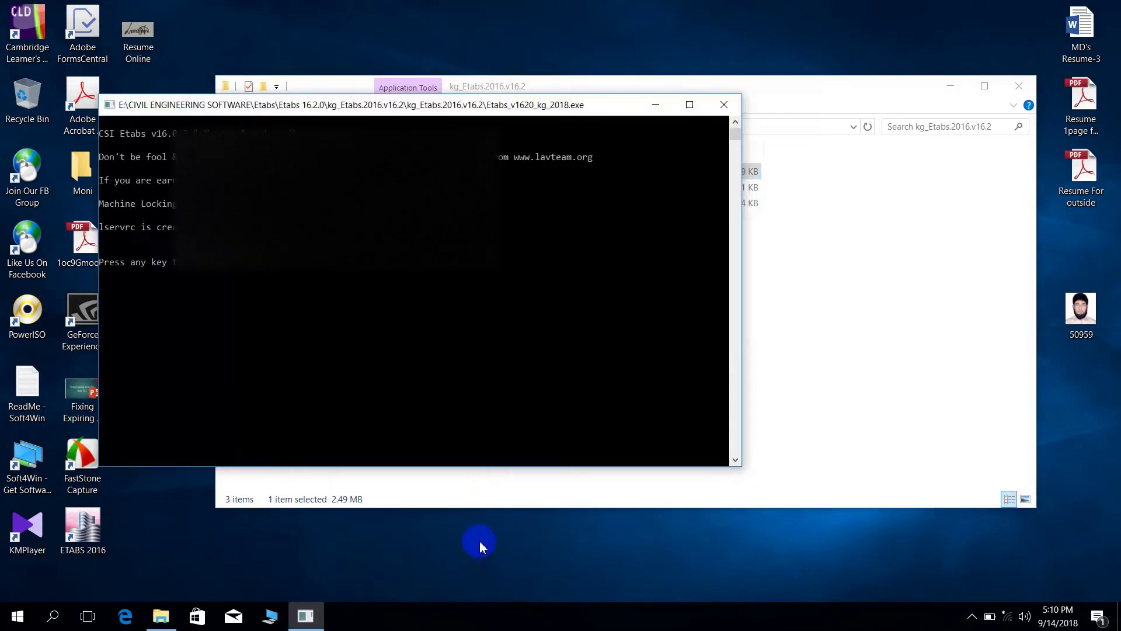
key(Return)
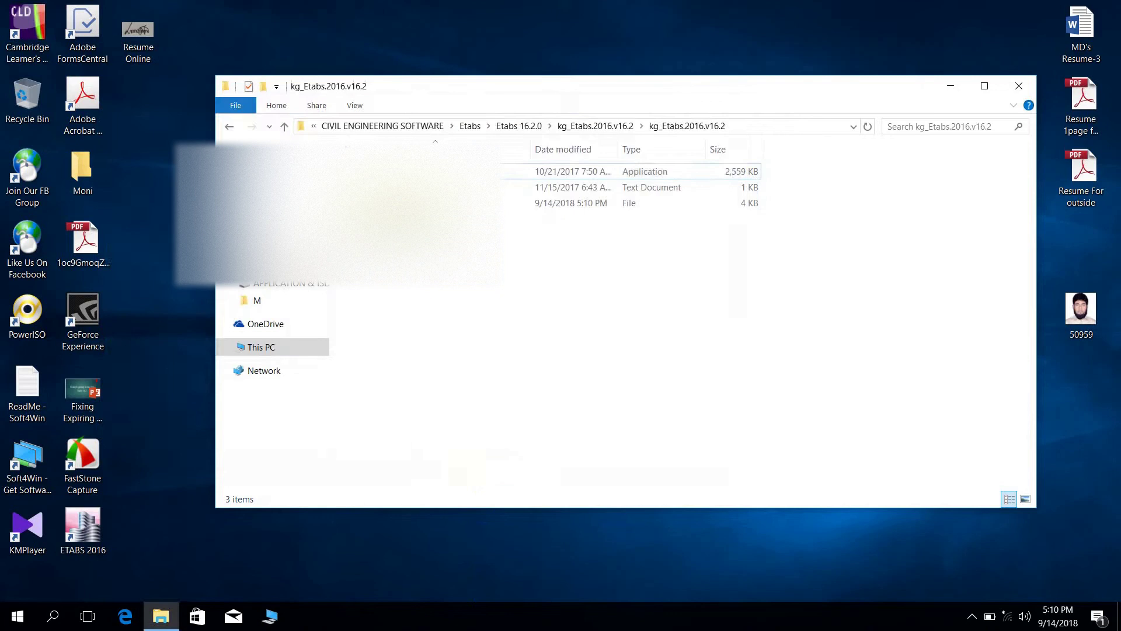
- Copy the lservrc file from the kg_Etabs.2016.v16.2 folder
click(374, 203)
right_click(374, 205)
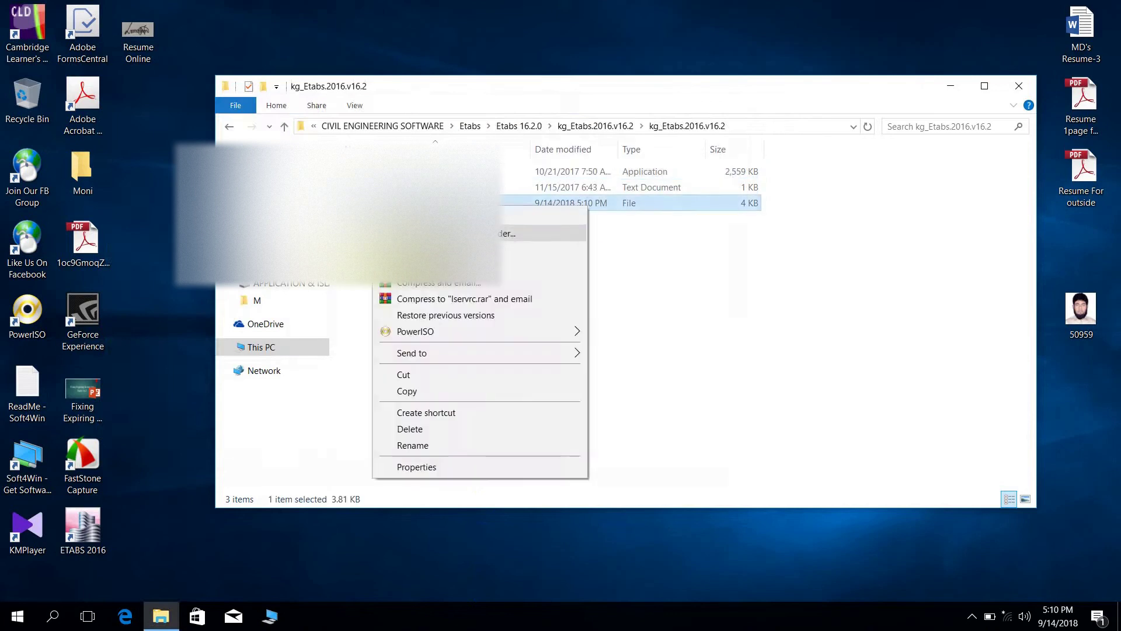
click(431, 391)
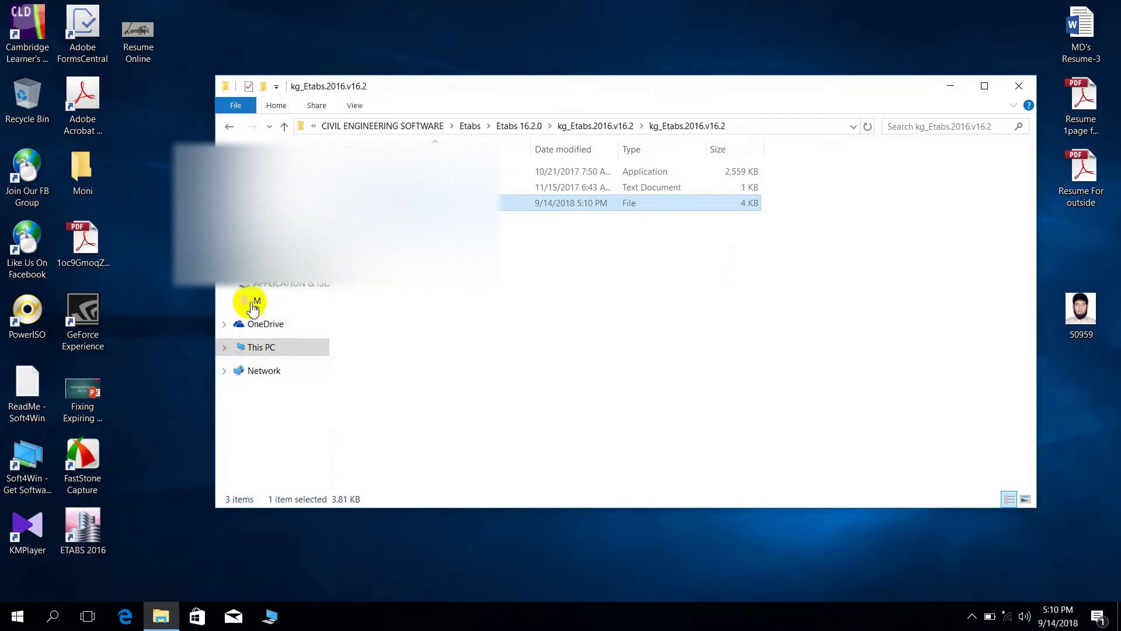
- Open the ETABS 2016 installation folder from the desktop shortcut, paste the lservrc file into it, and close the folder
click(103, 520)
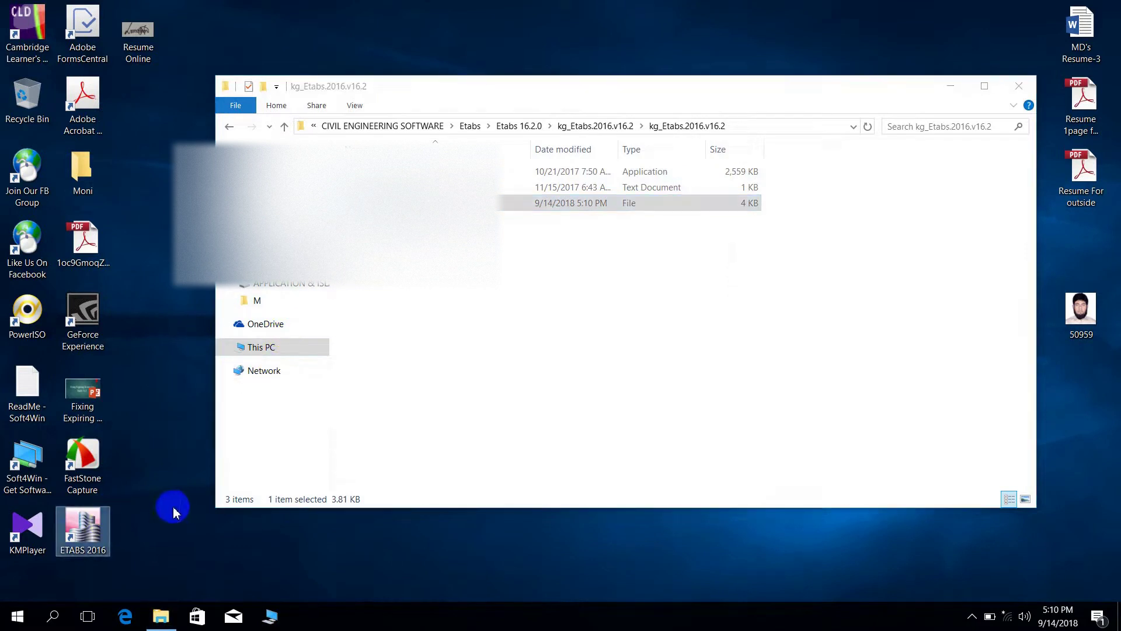
right_click(82, 525)
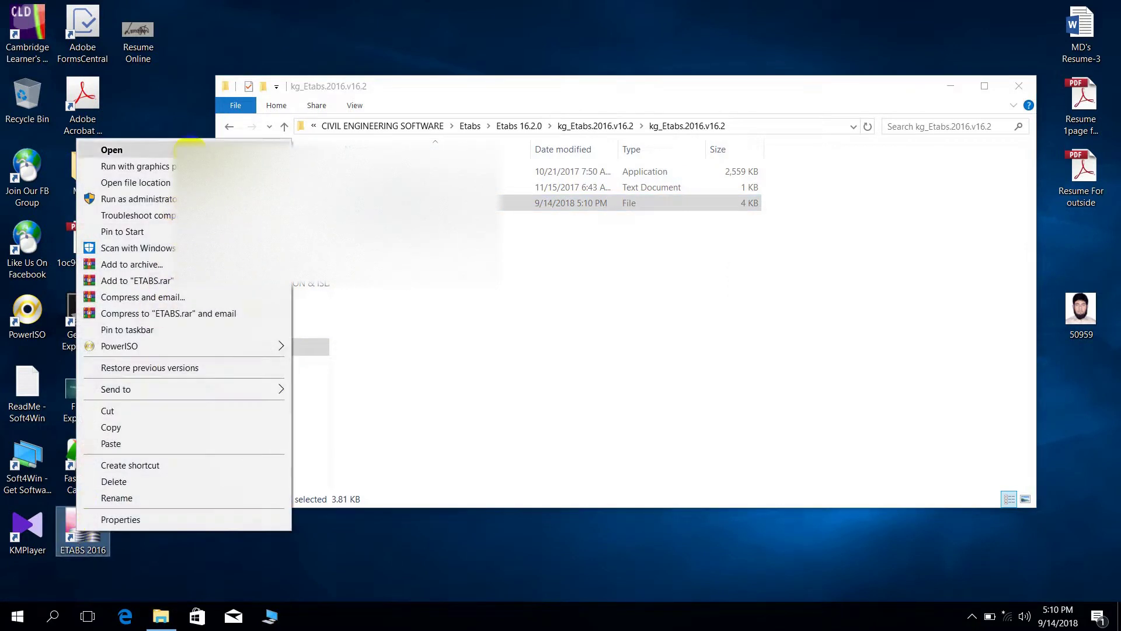
click(163, 182)
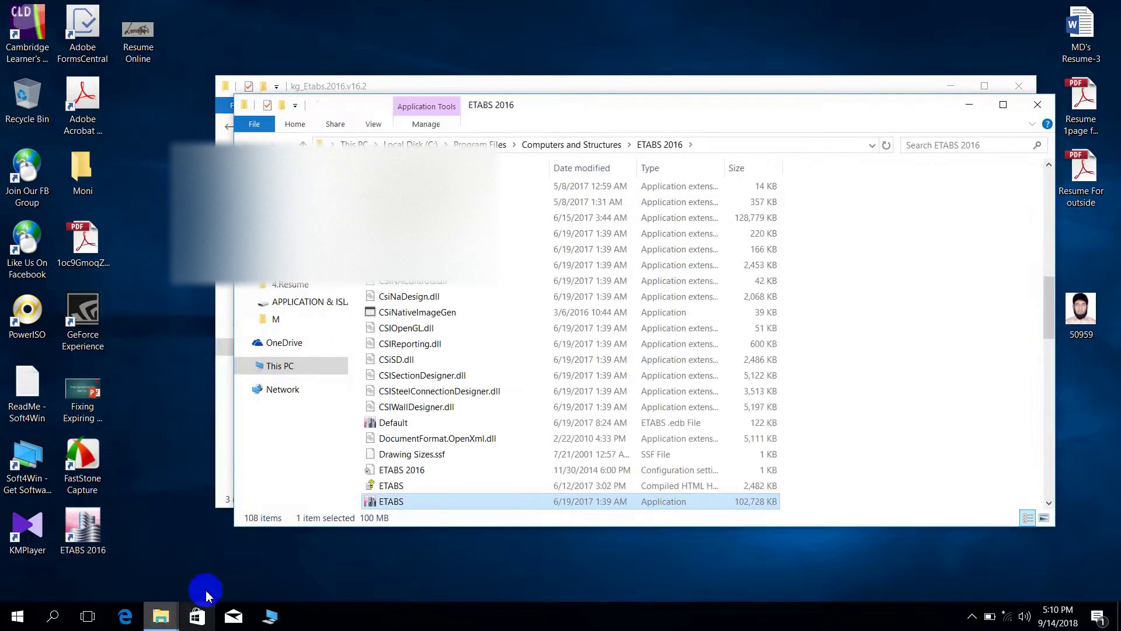
scroll(601, 257, up, 12)
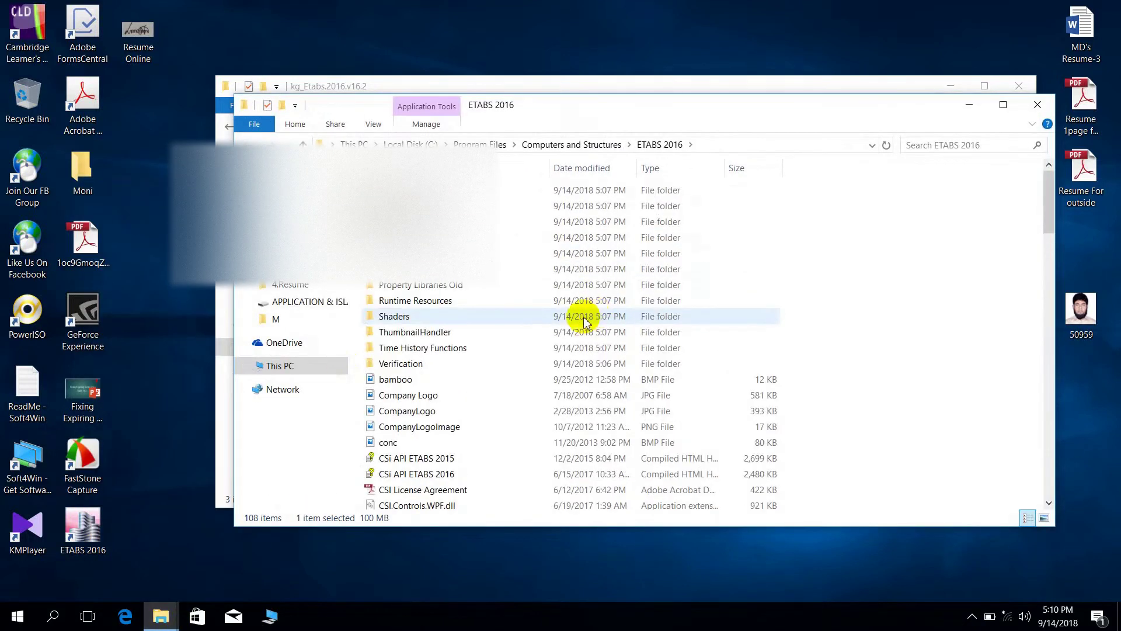
scroll(493, 400, down, 7)
right_click(920, 334)
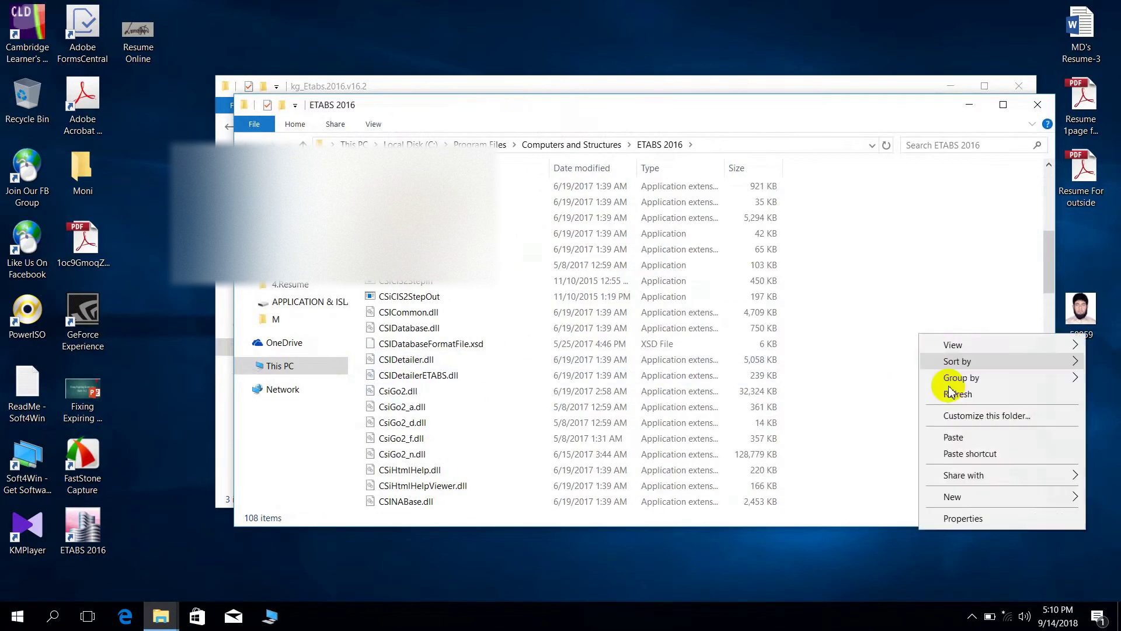
click(958, 437)
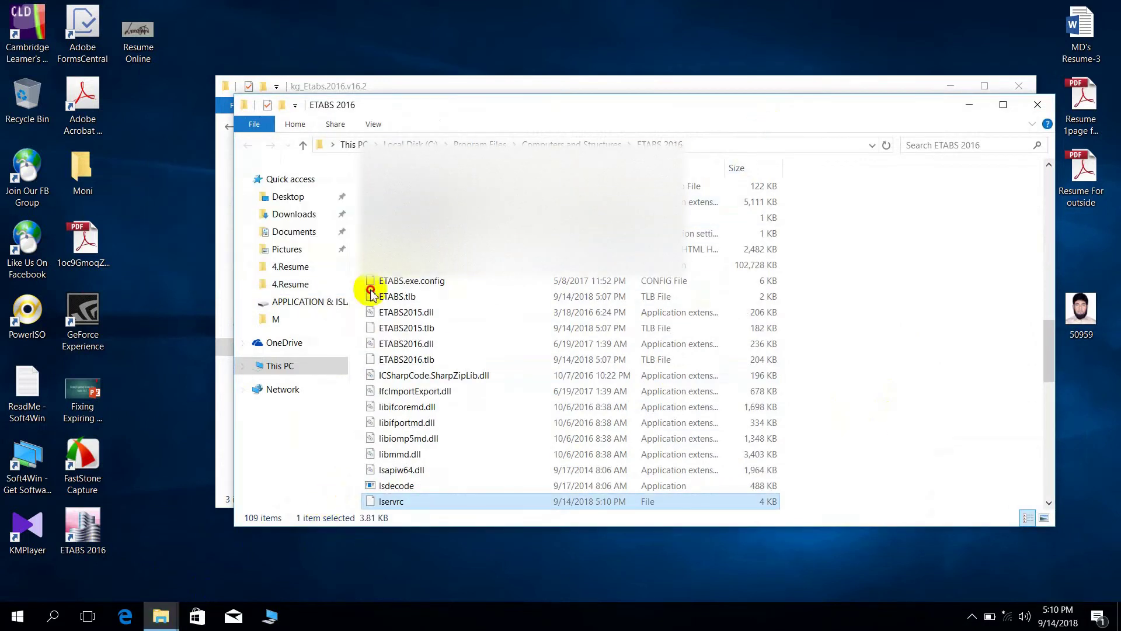
drag(699, 108, 727, 151)
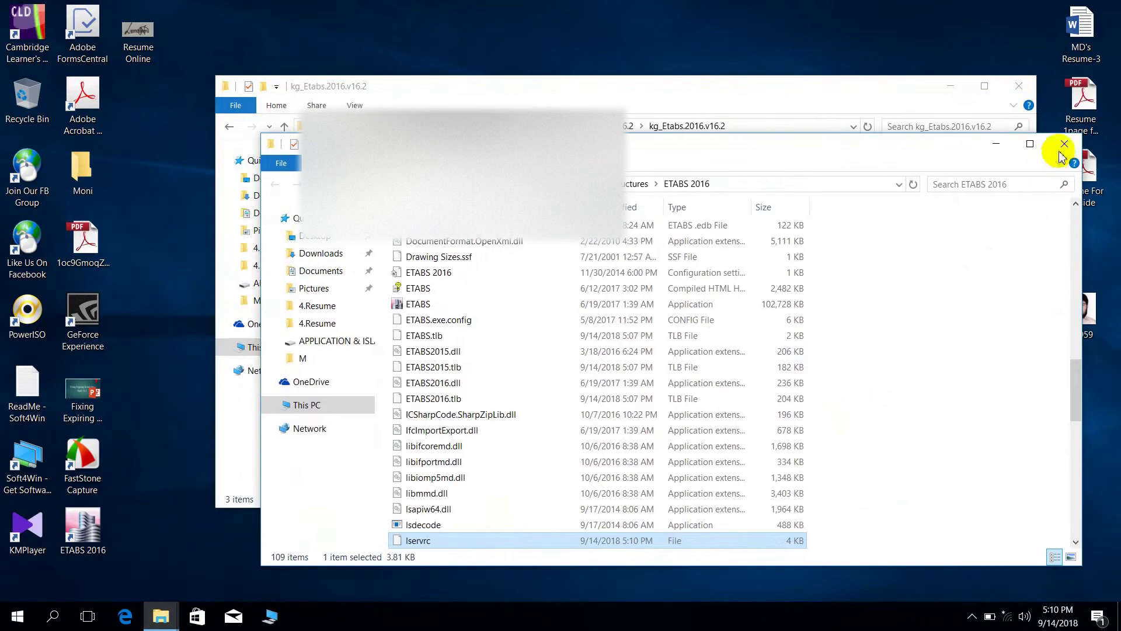
click(1062, 148)
- Refresh the desktop, launch ETABS 2016 to test its license, and dismiss the license message
right_click(162, 356)
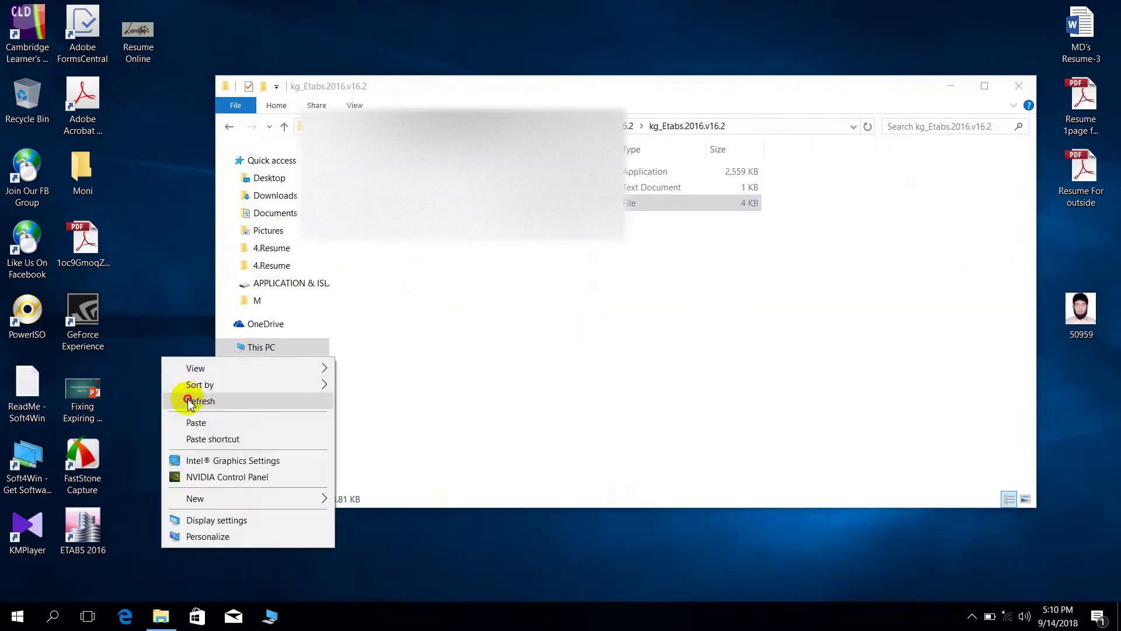
click(187, 400)
double_click(74, 545)
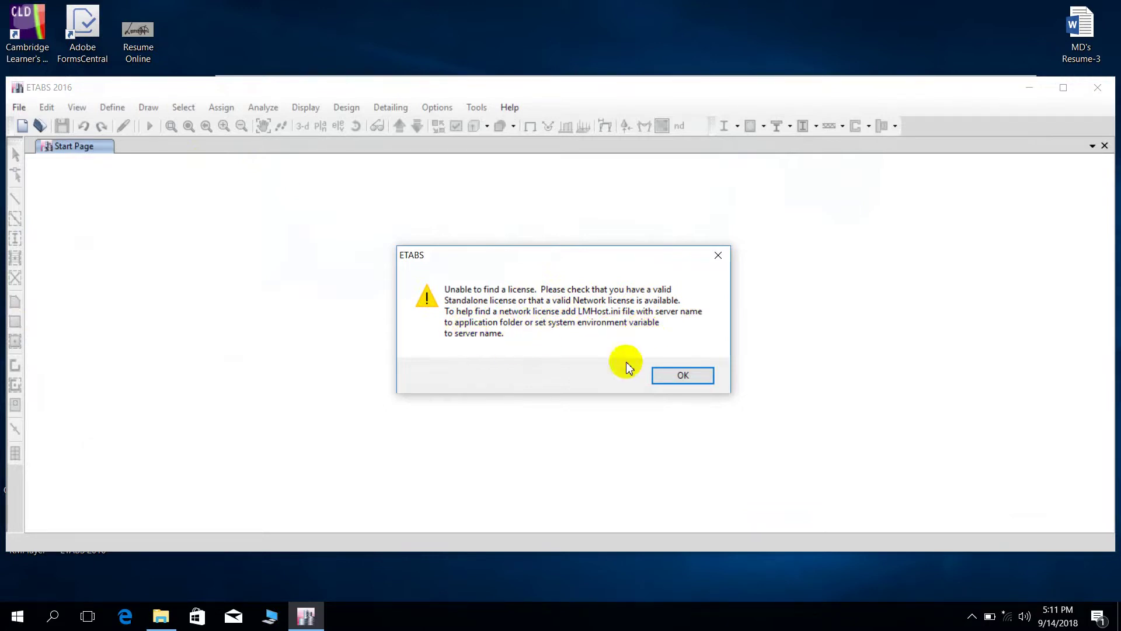
click(666, 374)
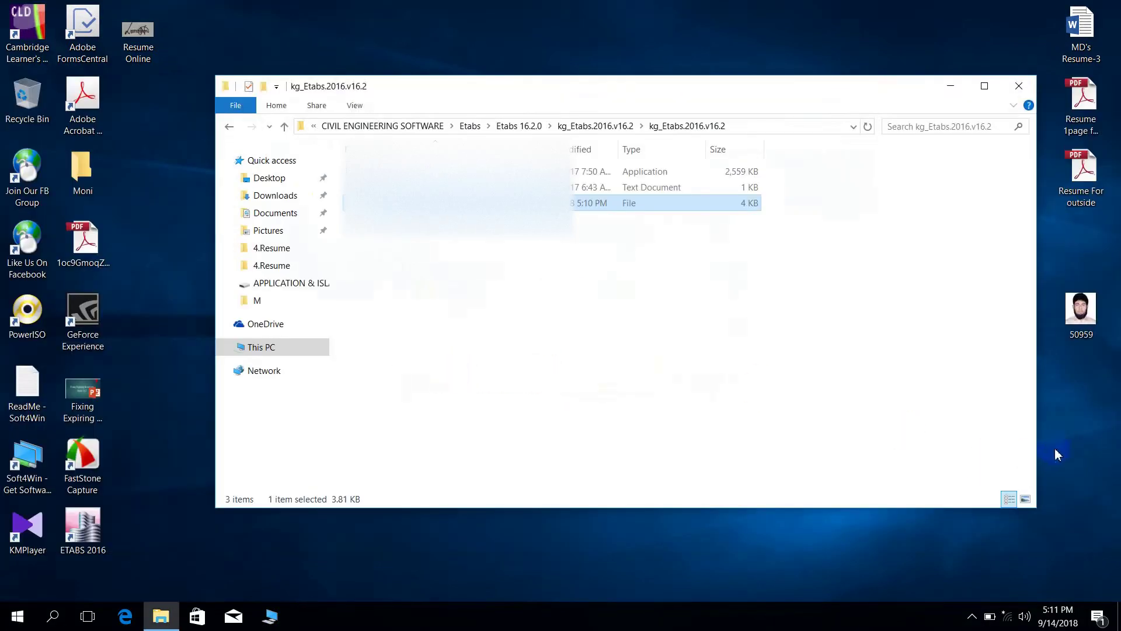
click(1055, 448)
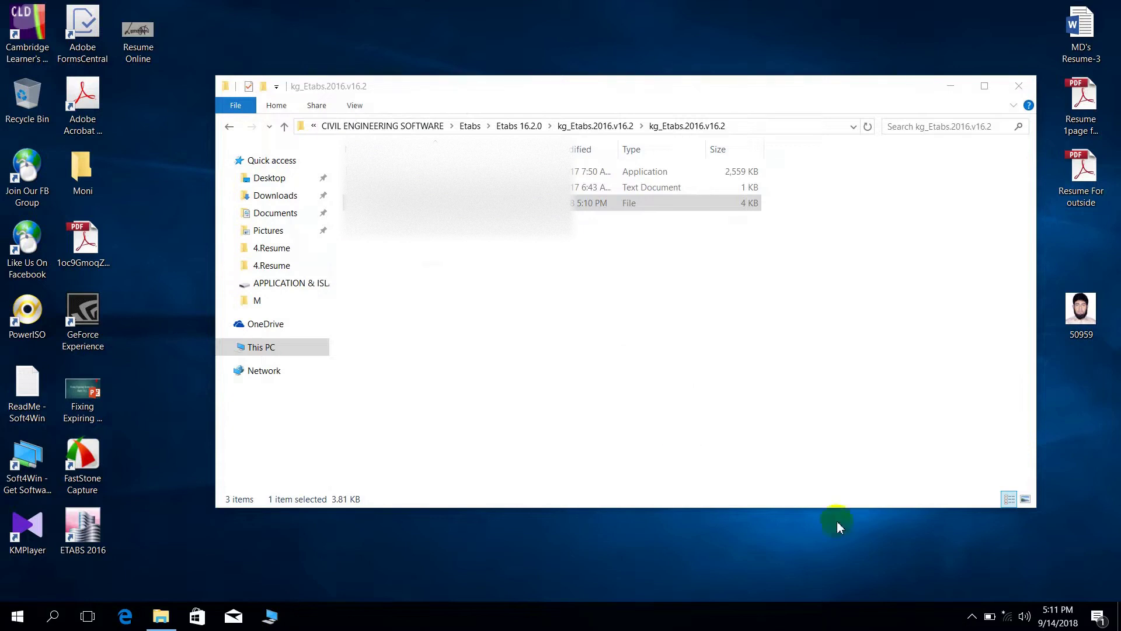
- Open the Windows Date & time settings from the taskbar clock
click(1064, 623)
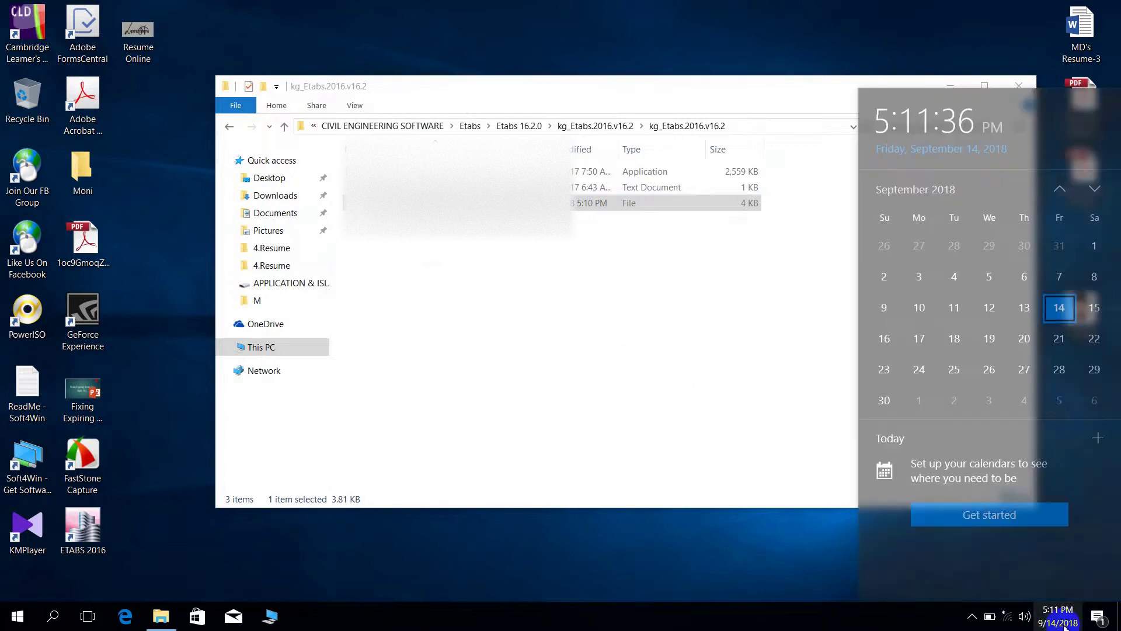
click(1063, 623)
right_click(1062, 622)
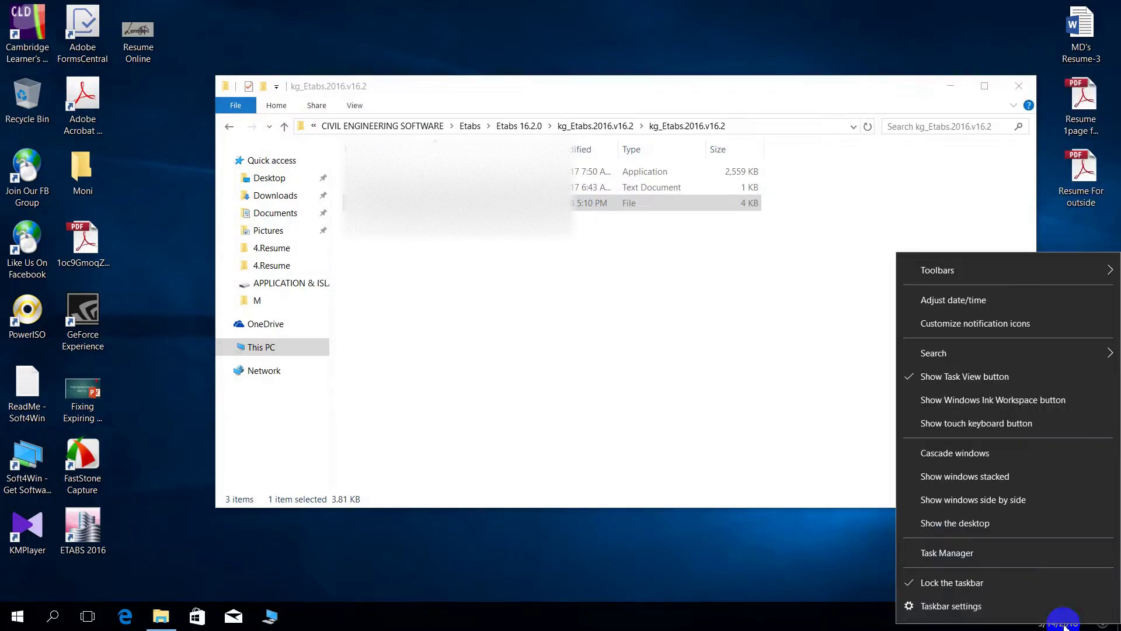
click(770, 555)
right_click(1073, 623)
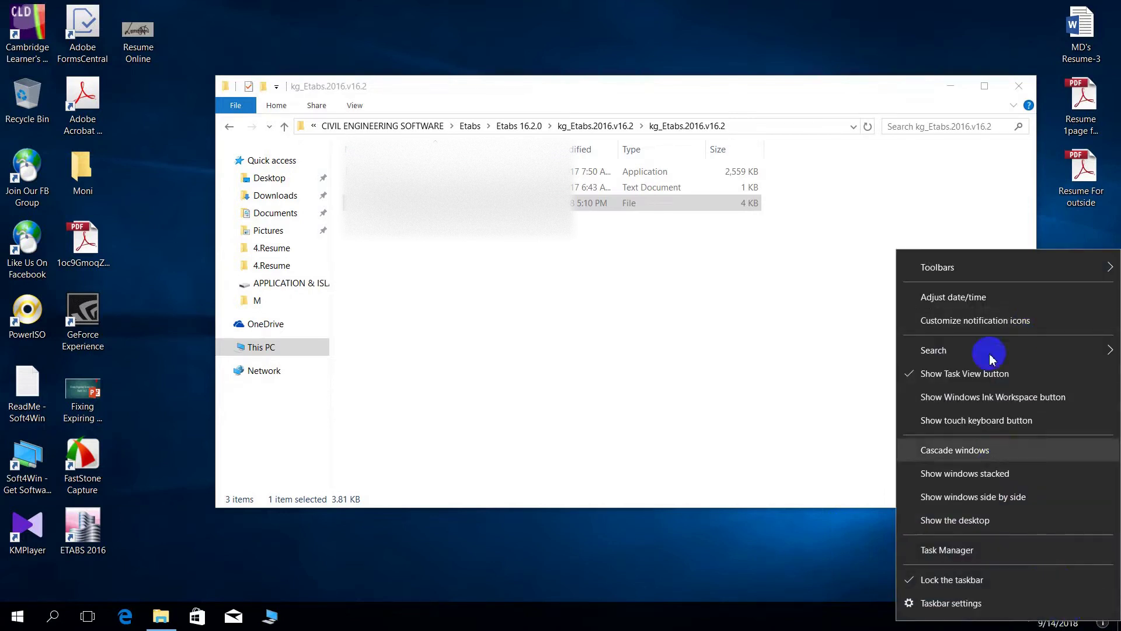
click(986, 299)
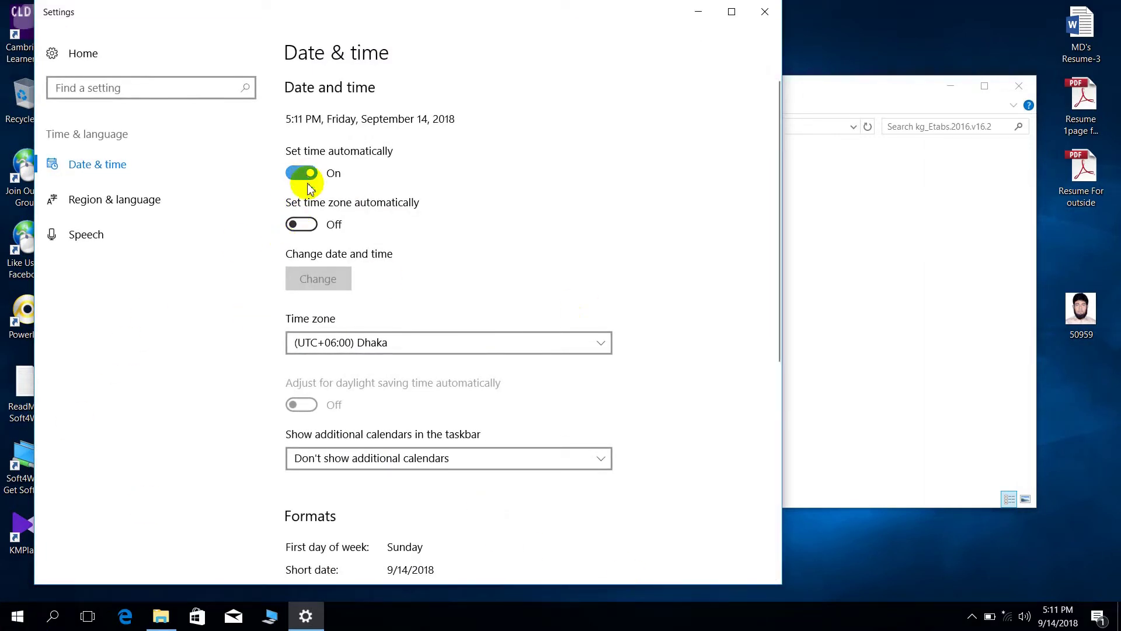
- Look through the Date & time settings, the additional regional settings and the date and time formats, and close Settings
scroll(286, 315, down, 1)
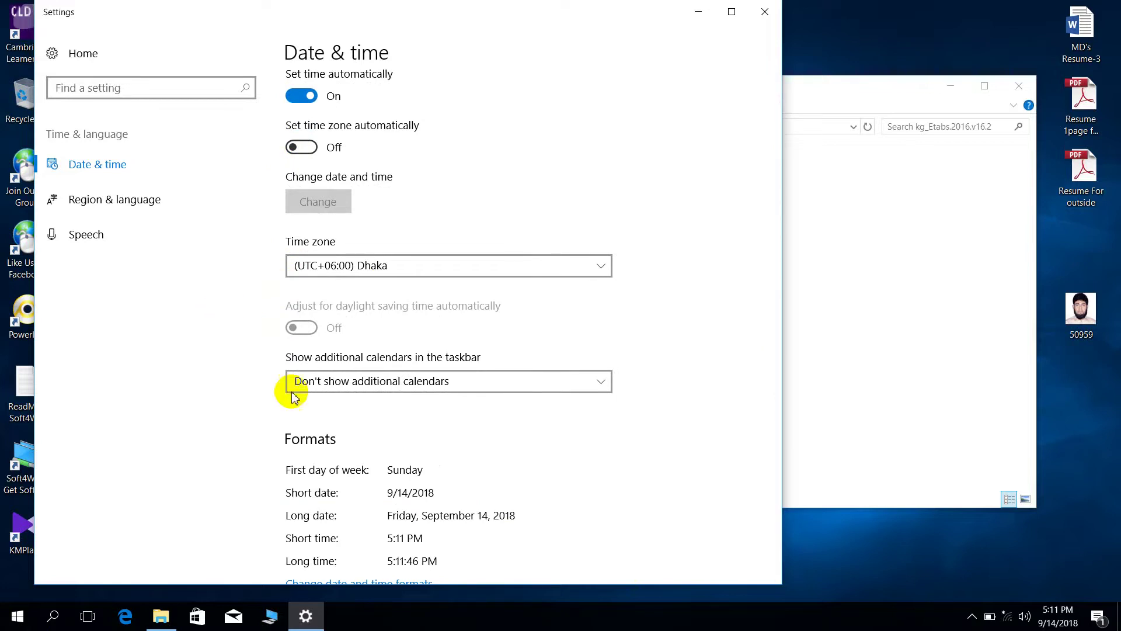
scroll(401, 408, down, 4)
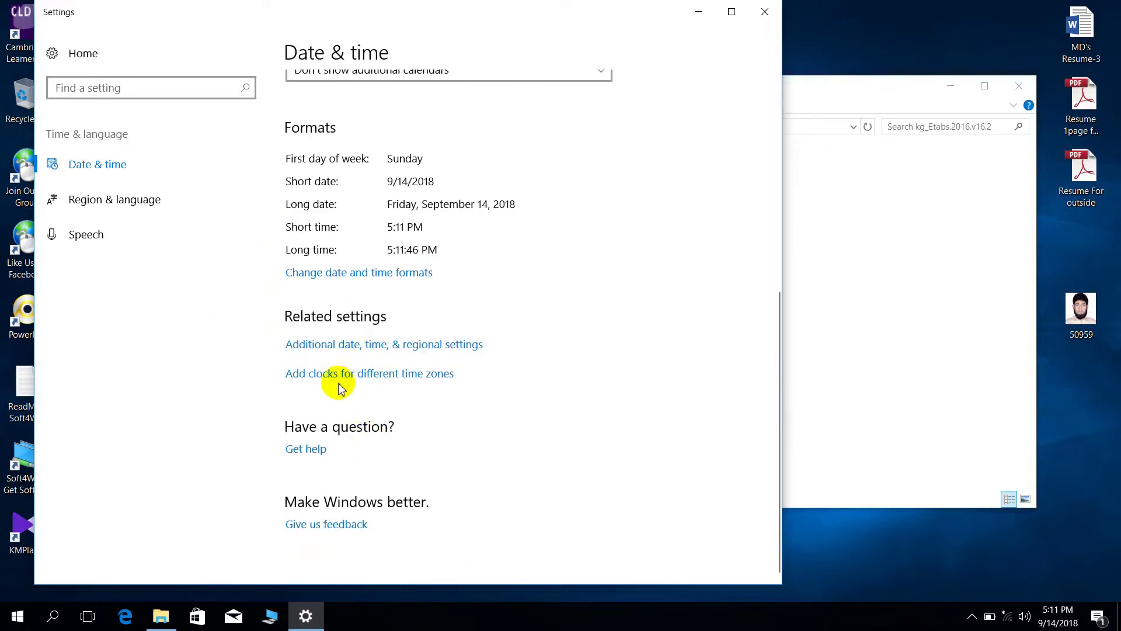
click(341, 344)
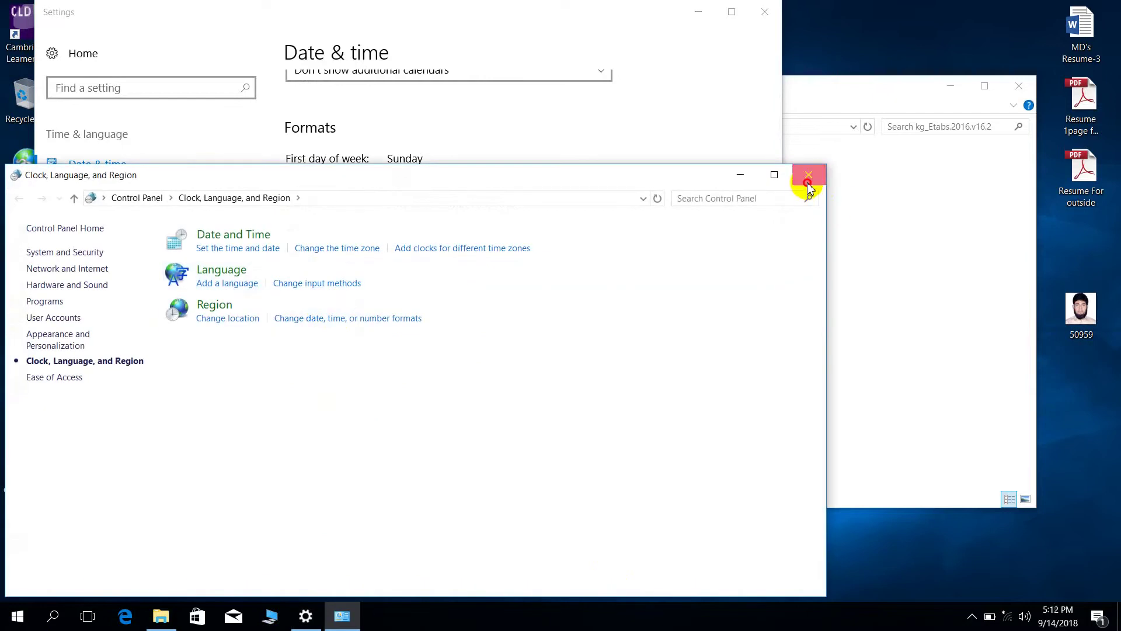
click(808, 175)
click(338, 272)
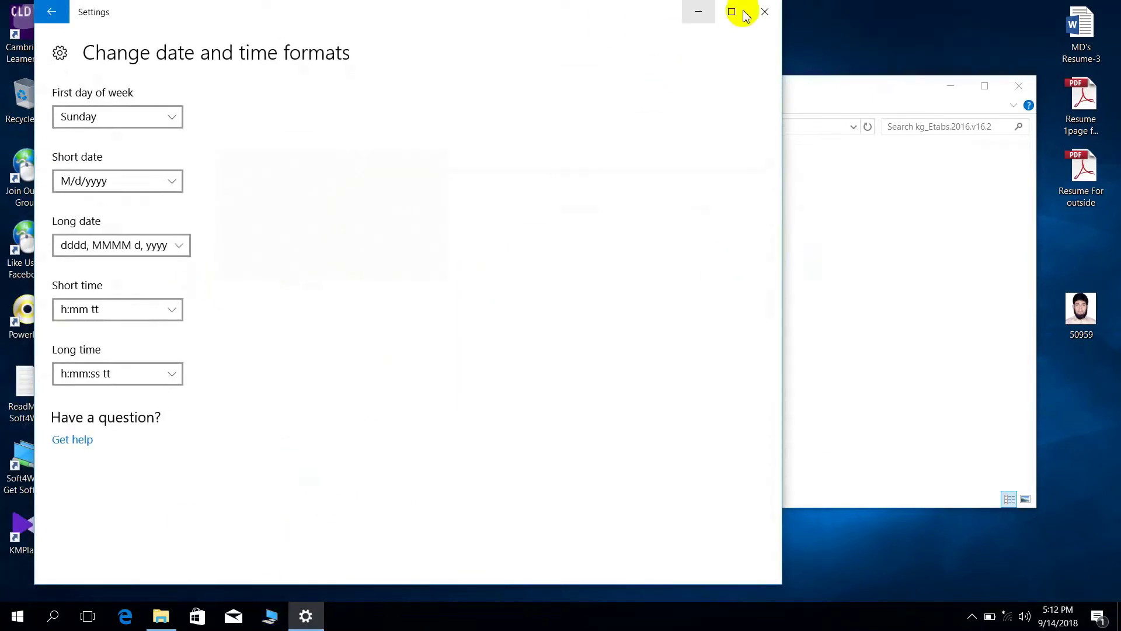
click(765, 11)
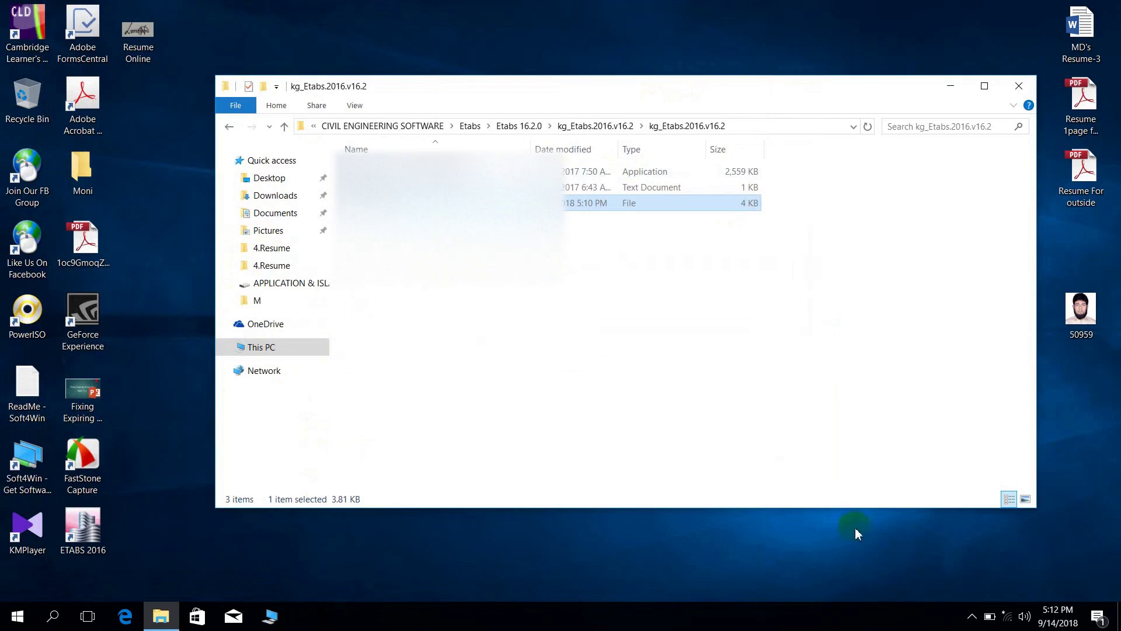
- Open the Windows Date & time settings from the taskbar clock and turn on automatic time zone setting
right_click(1035, 615)
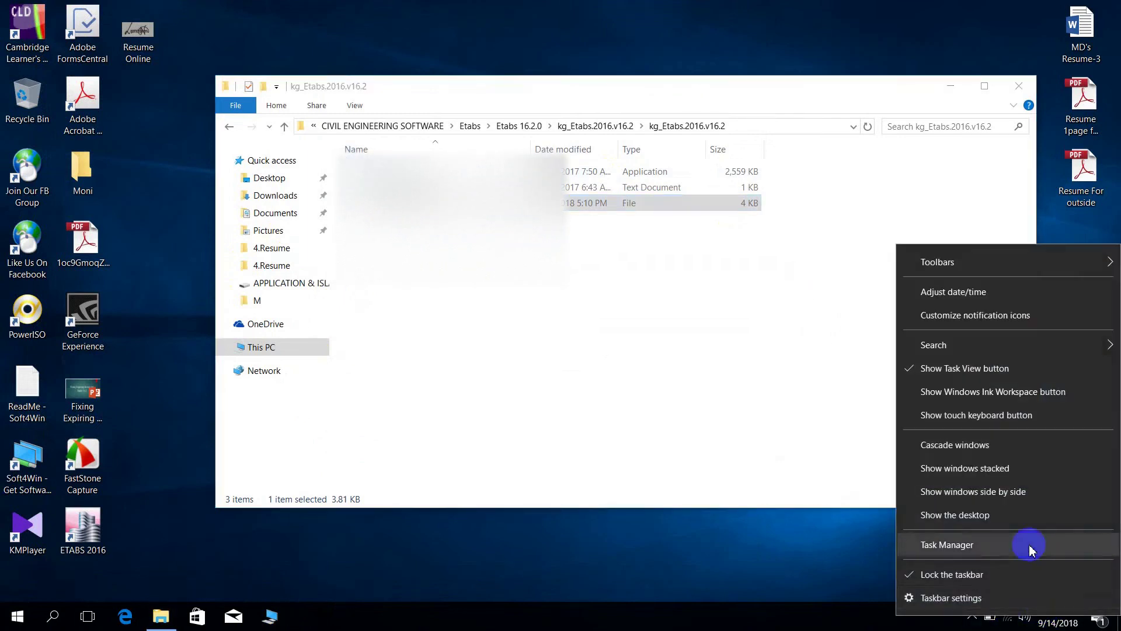
click(1058, 620)
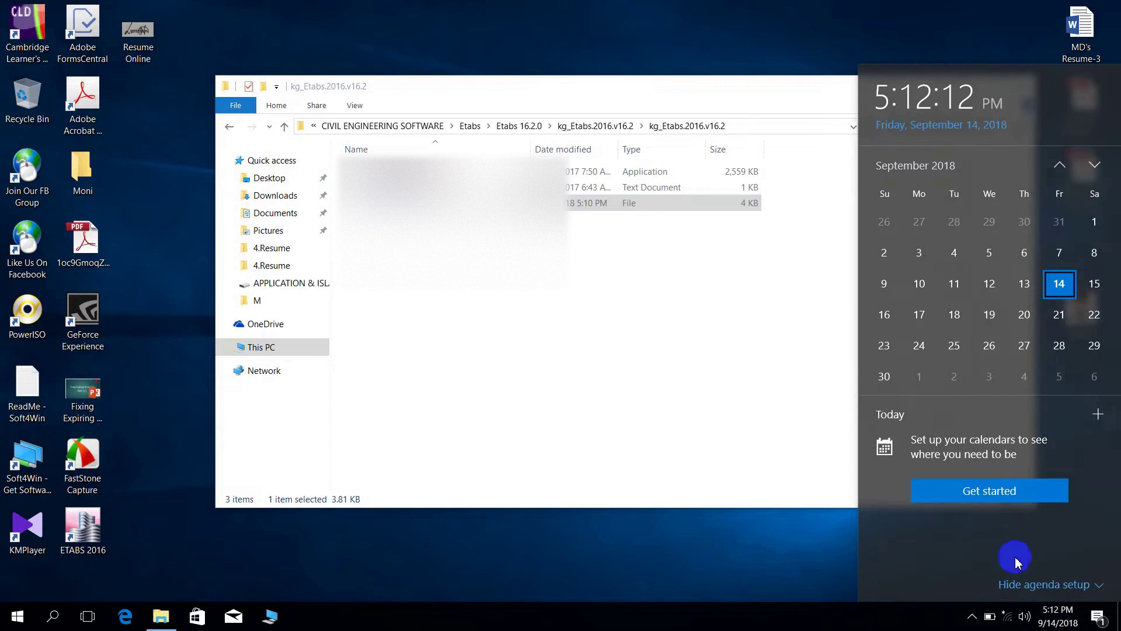
click(1058, 617)
right_click(1058, 618)
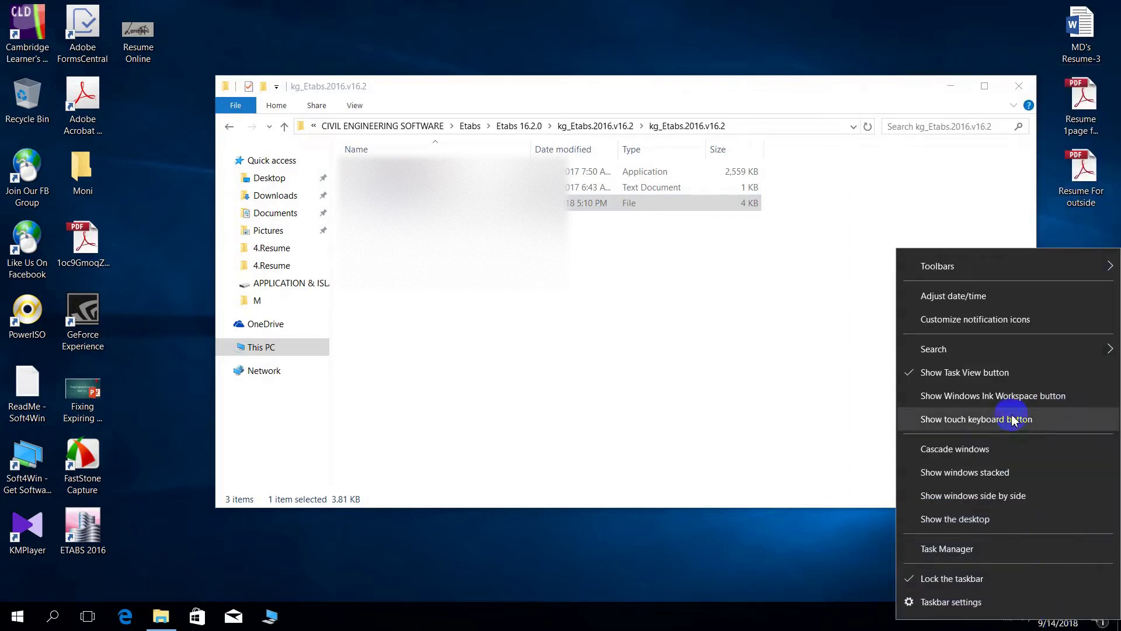
click(1002, 306)
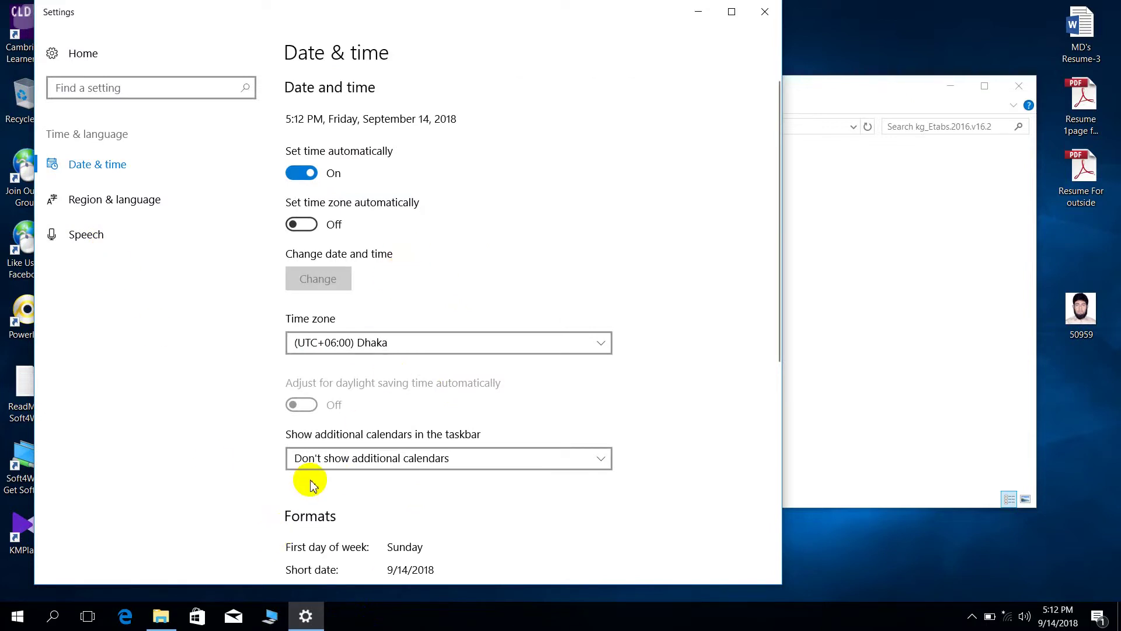
scroll(383, 218, down, 3)
scroll(380, 268, up, 3)
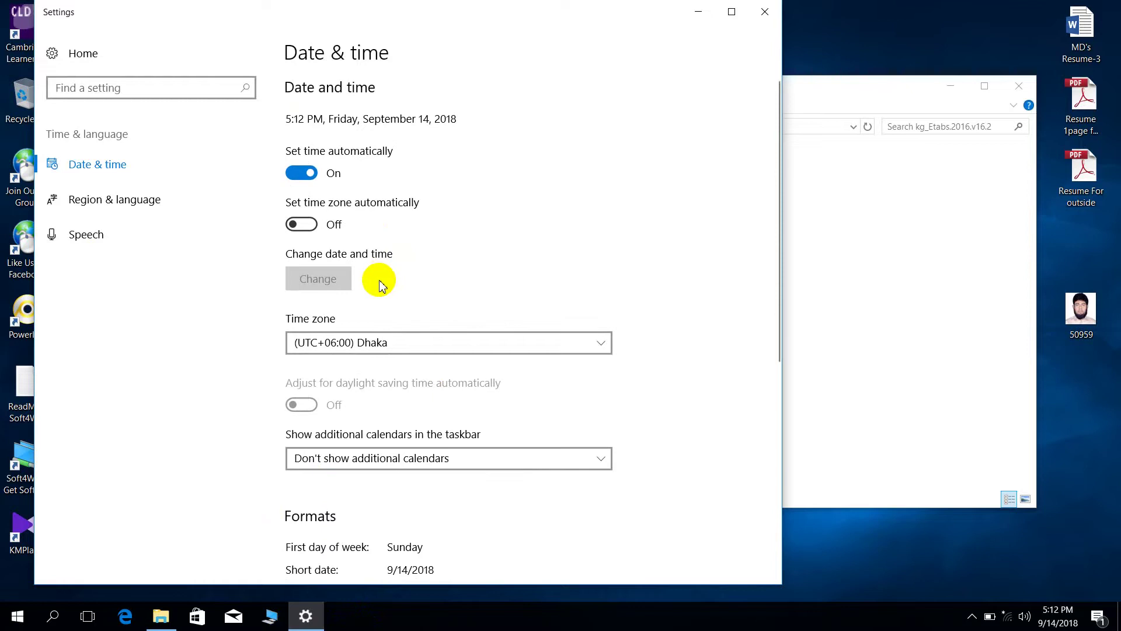
click(310, 225)
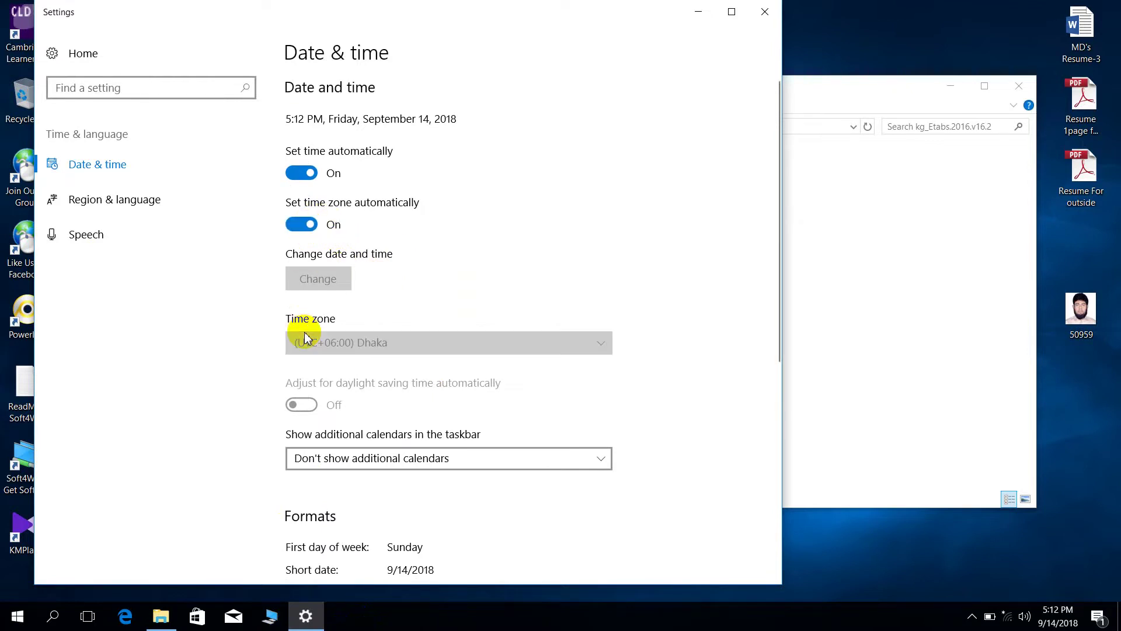
- Open the Control Panel Date and Time dialog through the additional date, time and regional settings of Region & language
scroll(428, 386, down, 3)
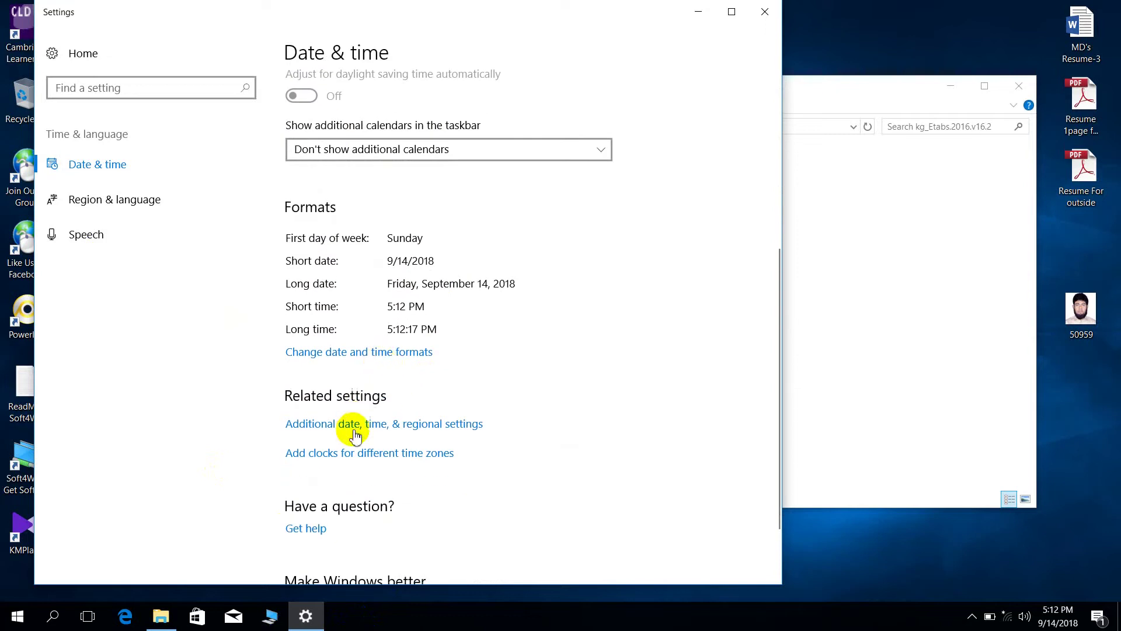
scroll(372, 403, down, 1)
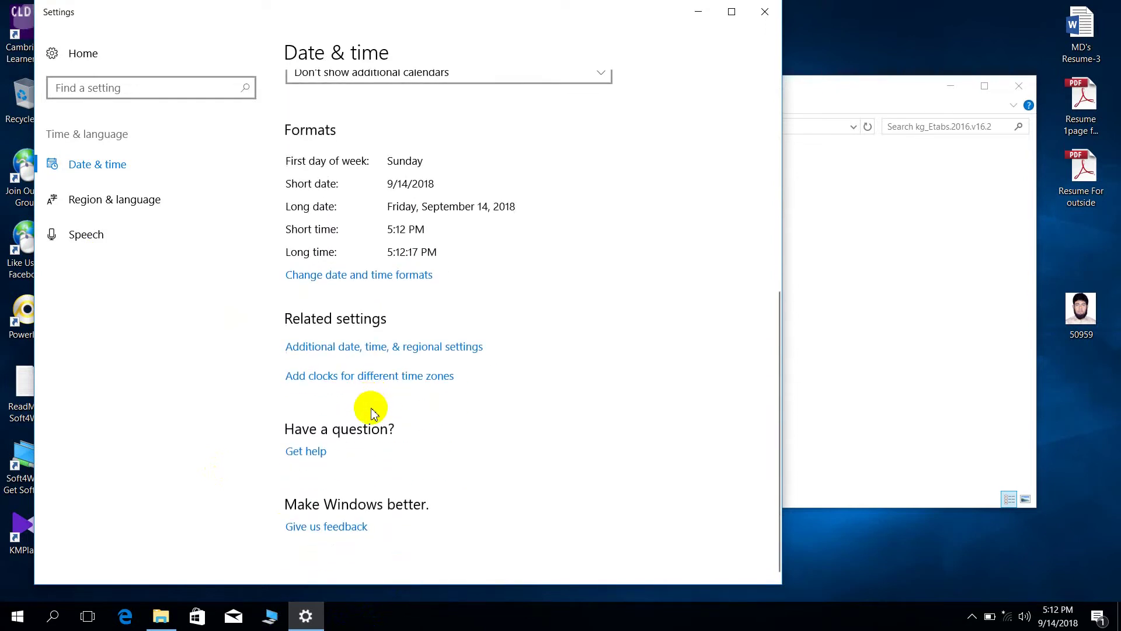
scroll(295, 389, up, 4)
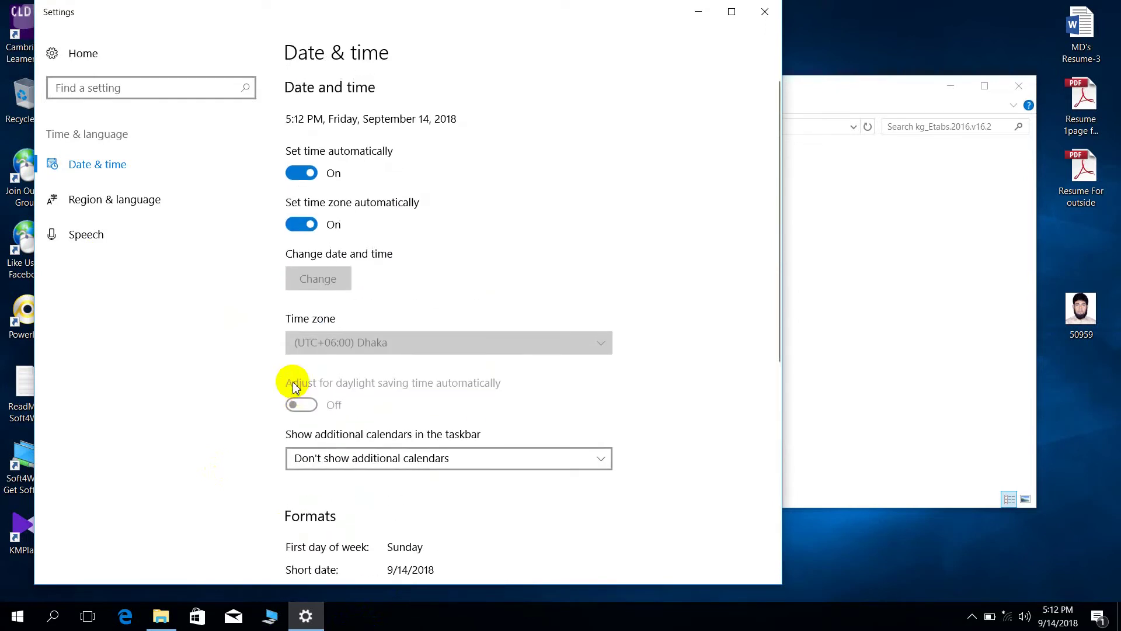
click(125, 201)
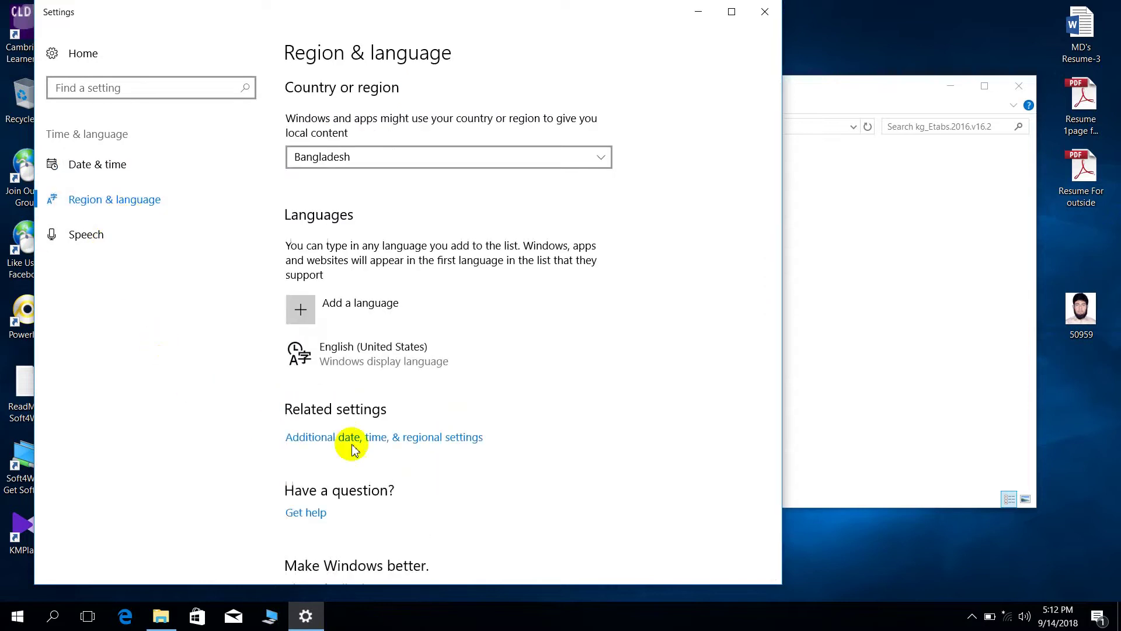
scroll(407, 447, down, 1)
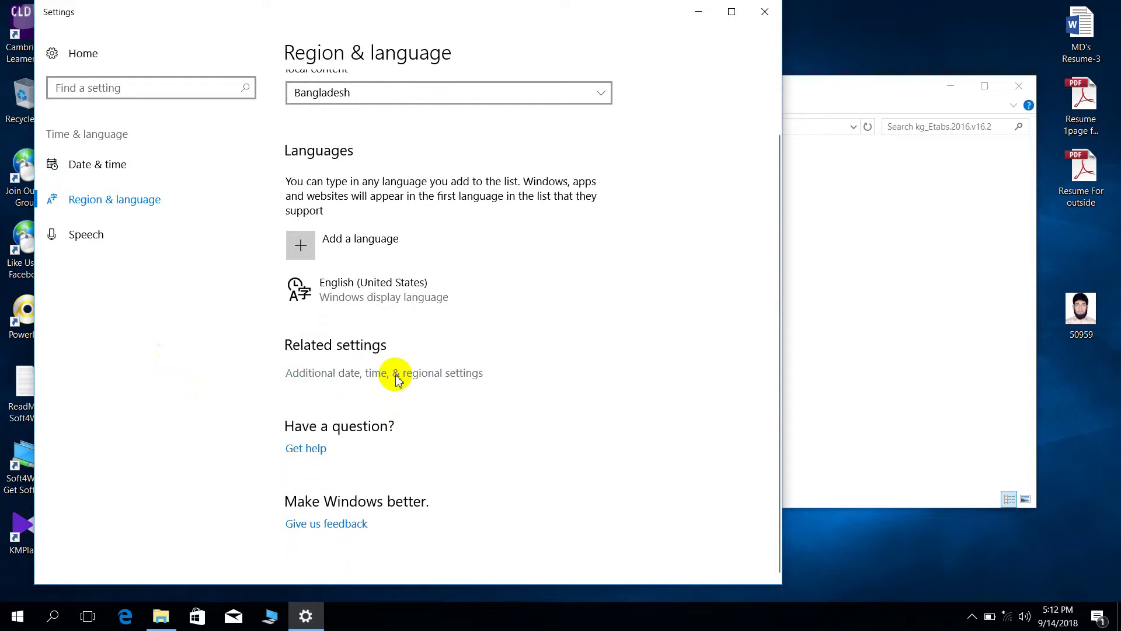
click(396, 378)
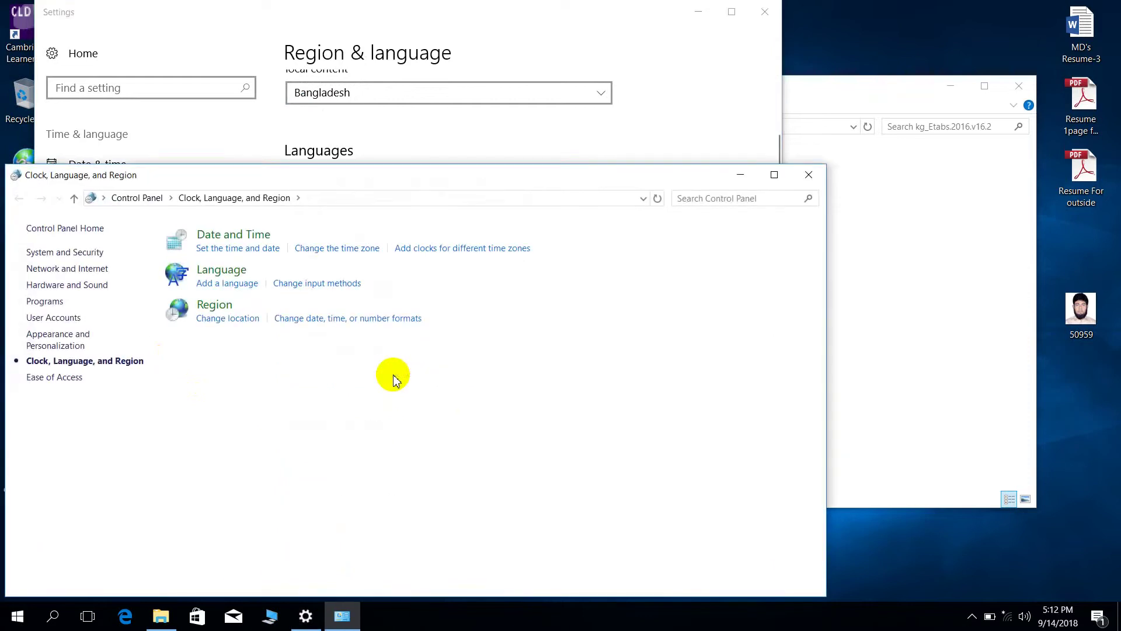
click(227, 250)
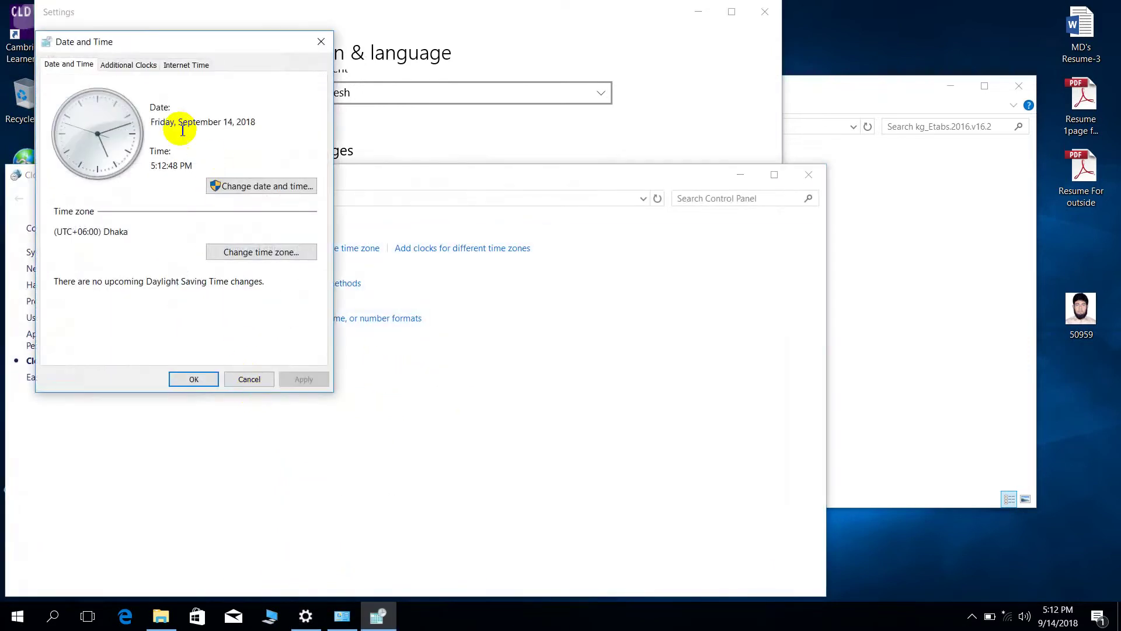
- Set the system date back to July 1, 2018, and close the Control Panel and Settings windows
drag(150, 45, 683, 54)
click(808, 193)
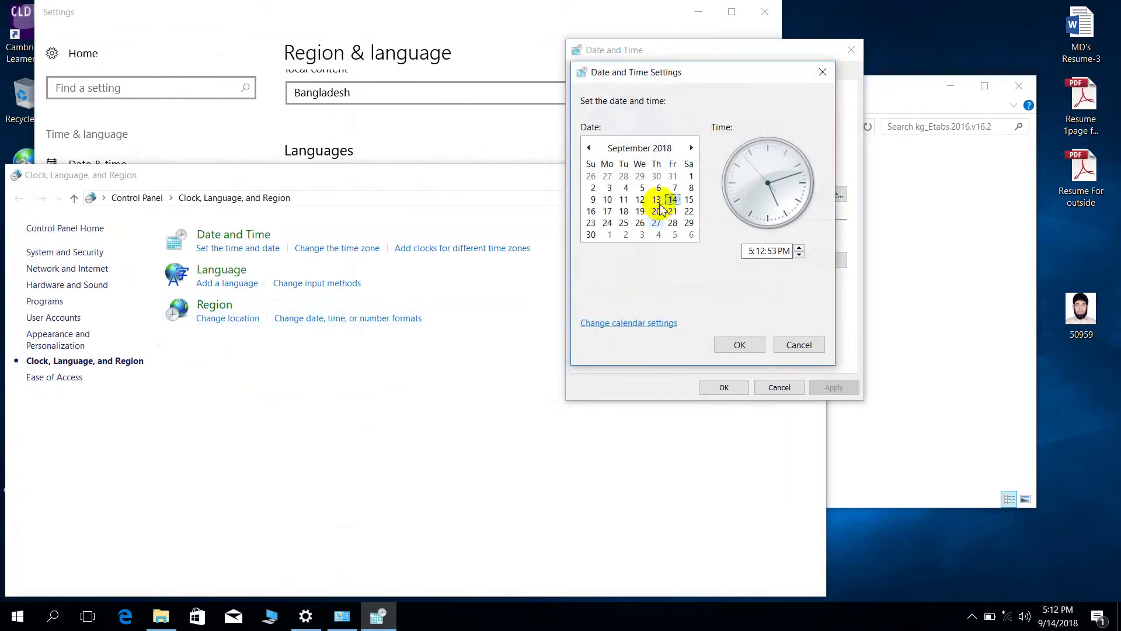
click(589, 147)
click(591, 148)
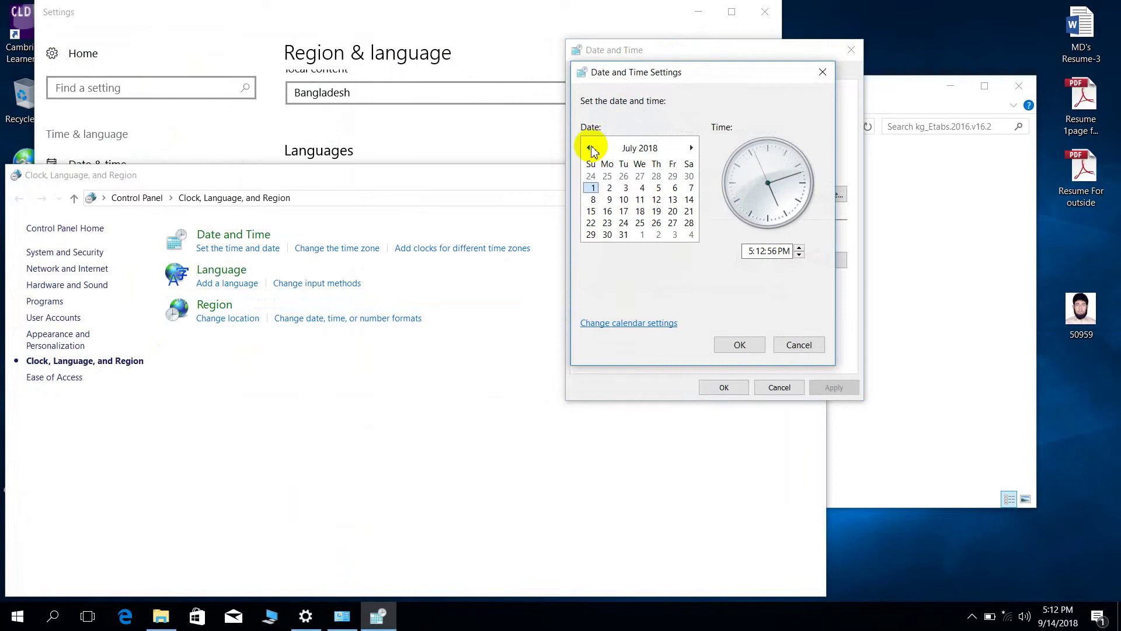
click(739, 345)
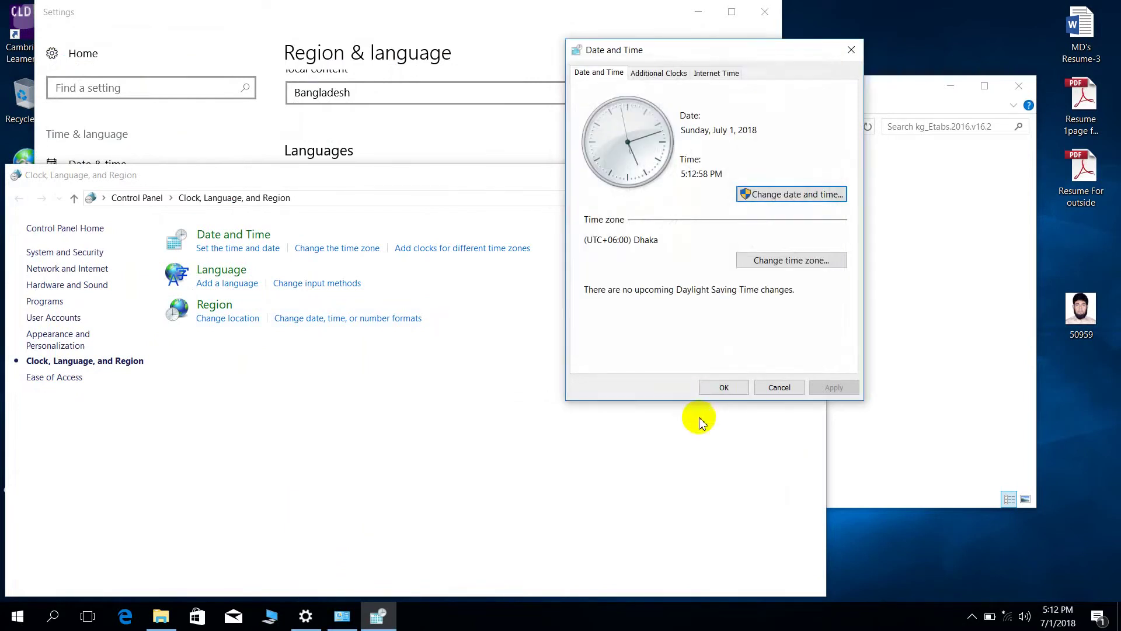
click(724, 387)
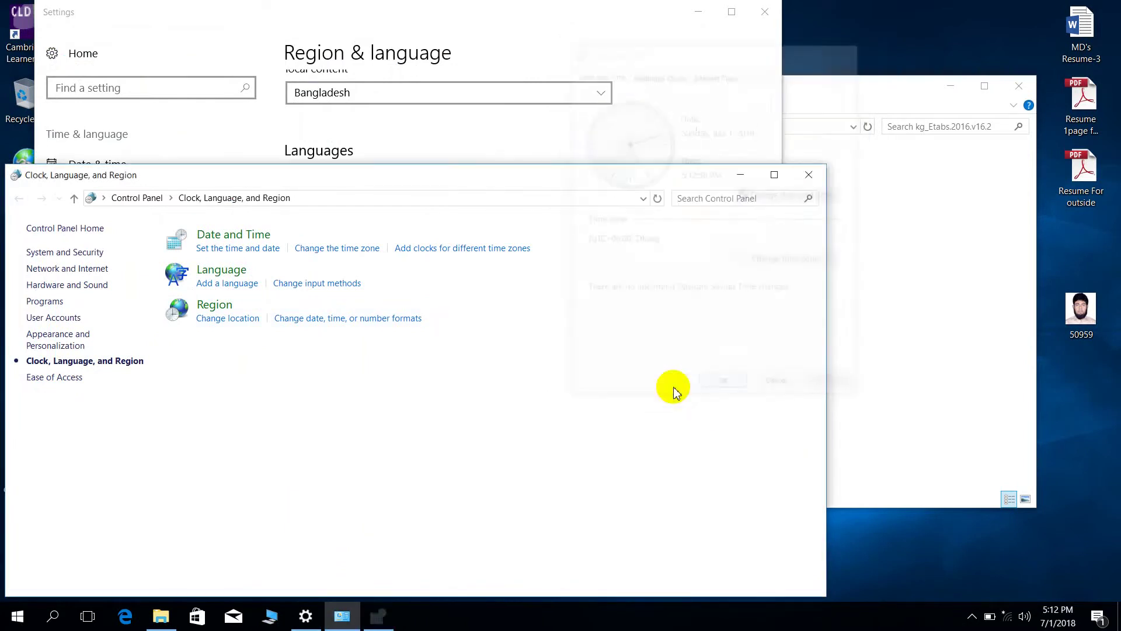
click(809, 174)
click(764, 12)
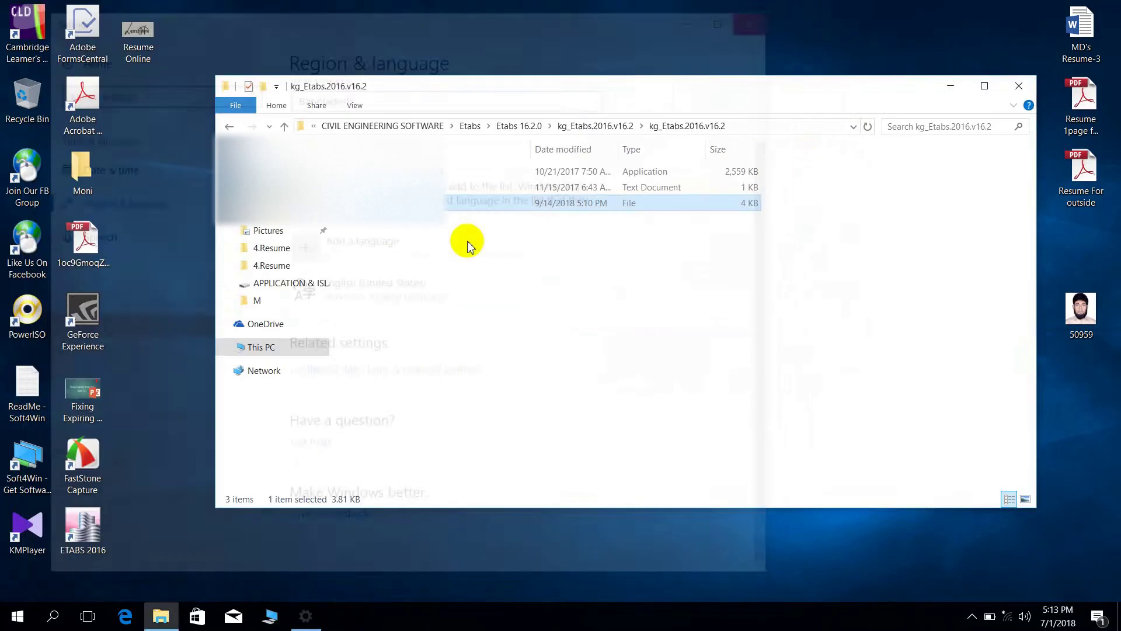
- Launch ETABS 2016 from its desktop shortcut, refresh the desktop while it loads, and maximize its window
click(82, 530)
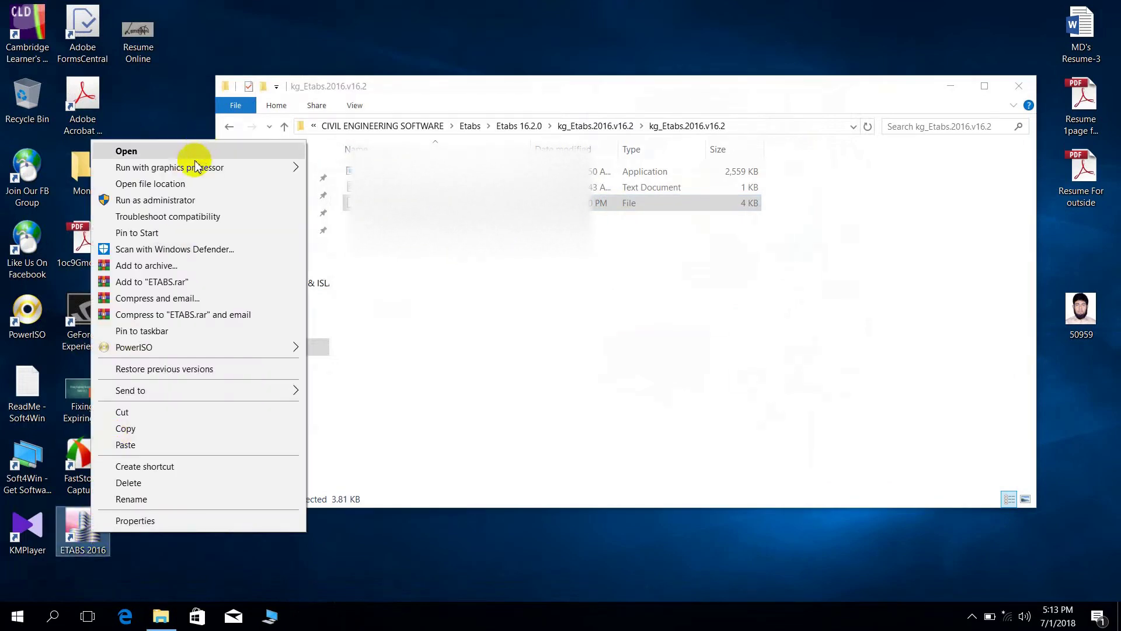
click(187, 153)
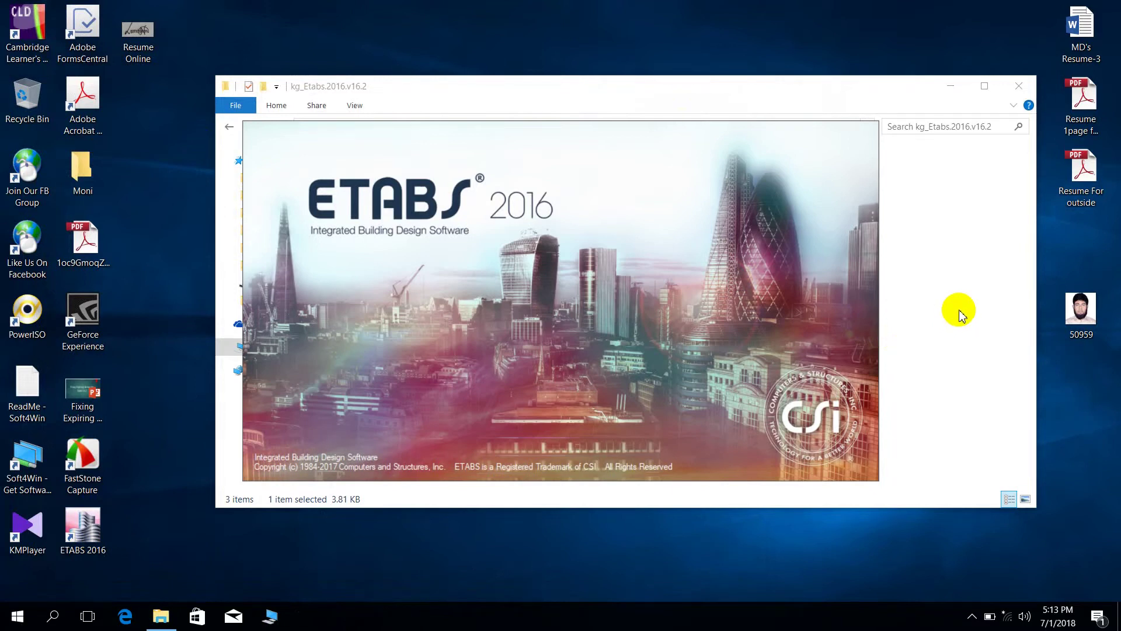
right_click(1071, 397)
click(1076, 432)
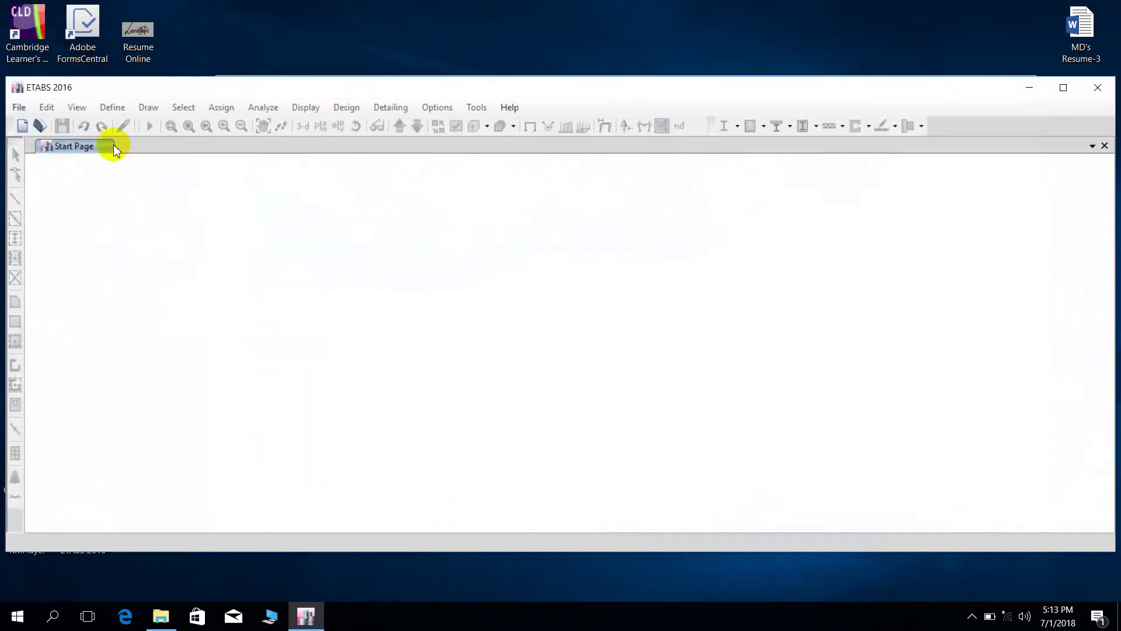
drag(312, 93, 335, 52)
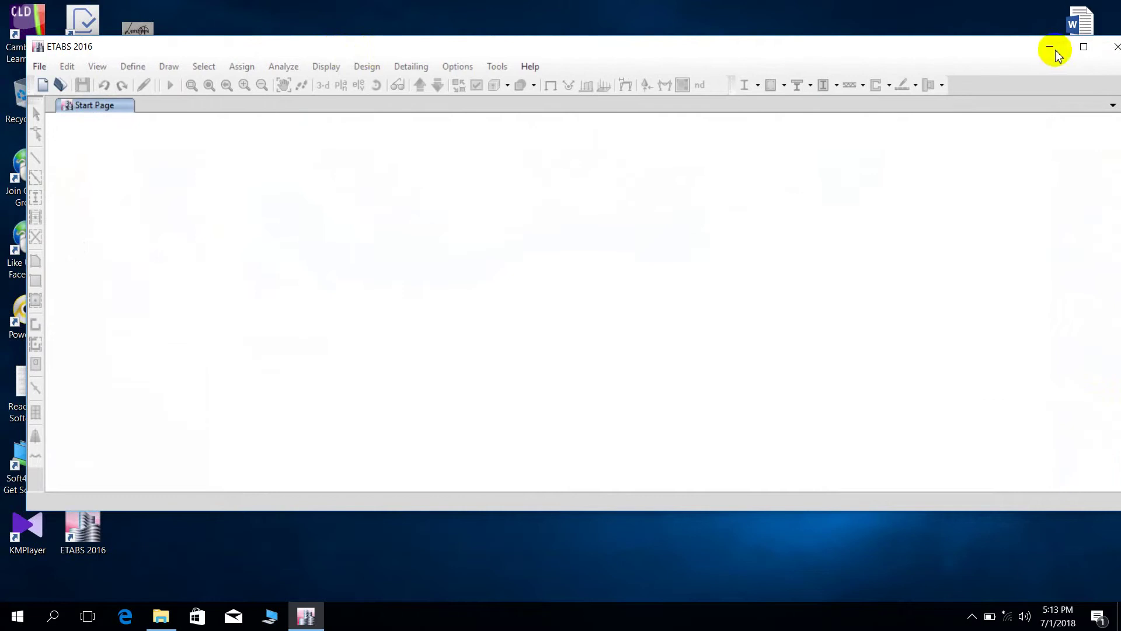
click(1073, 54)
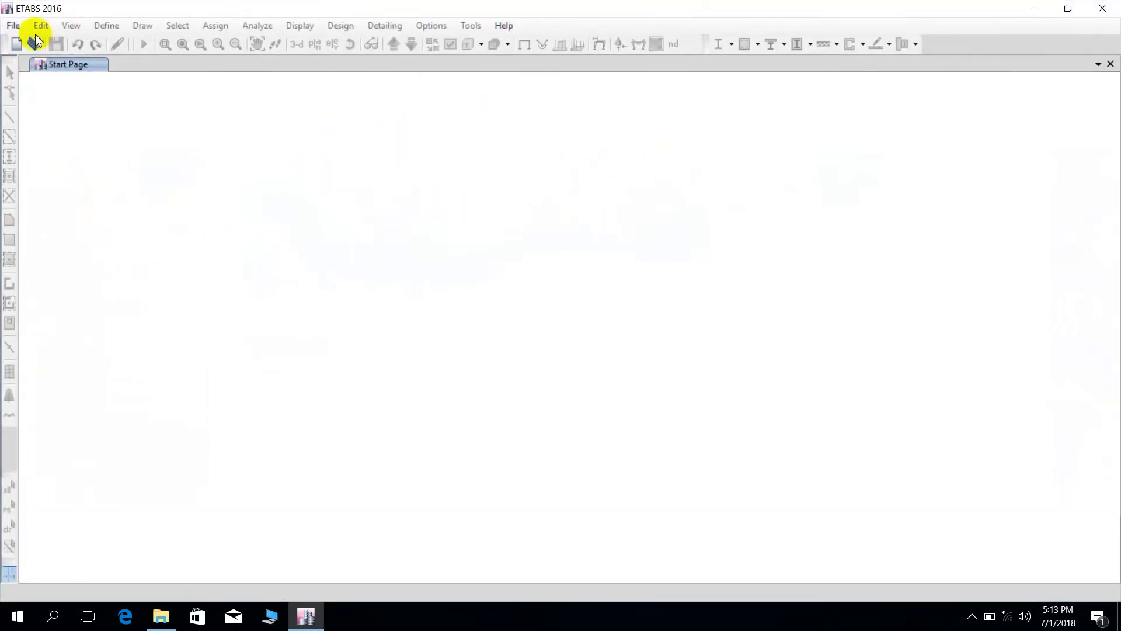
- Check the version and remaining license days in the About ETABS information, and close ETABS
click(12, 26)
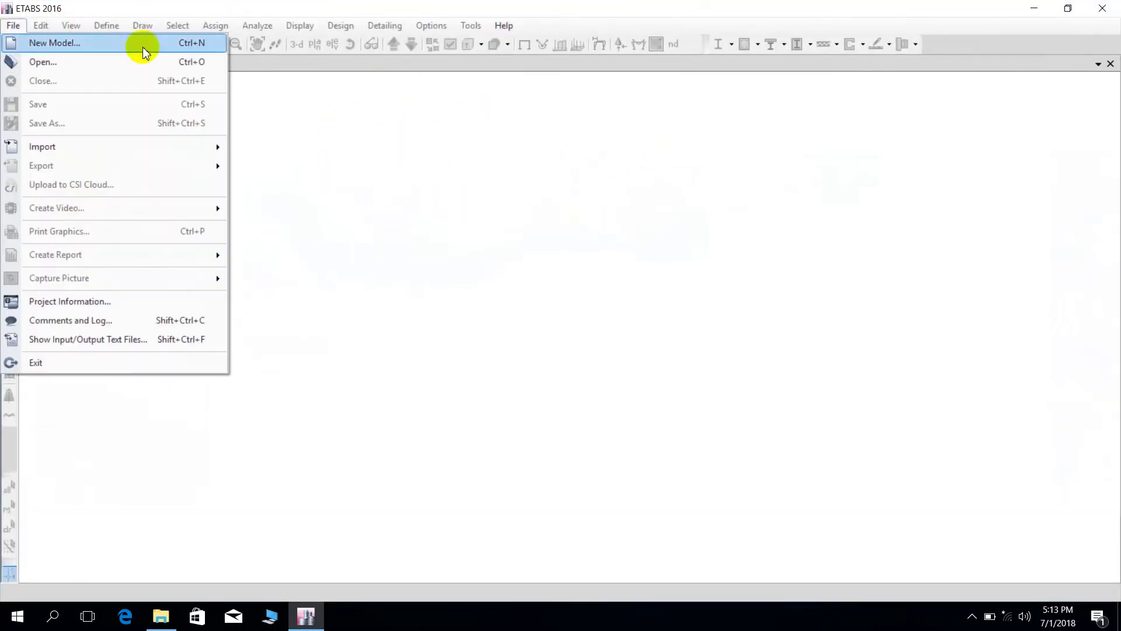
click(533, 22)
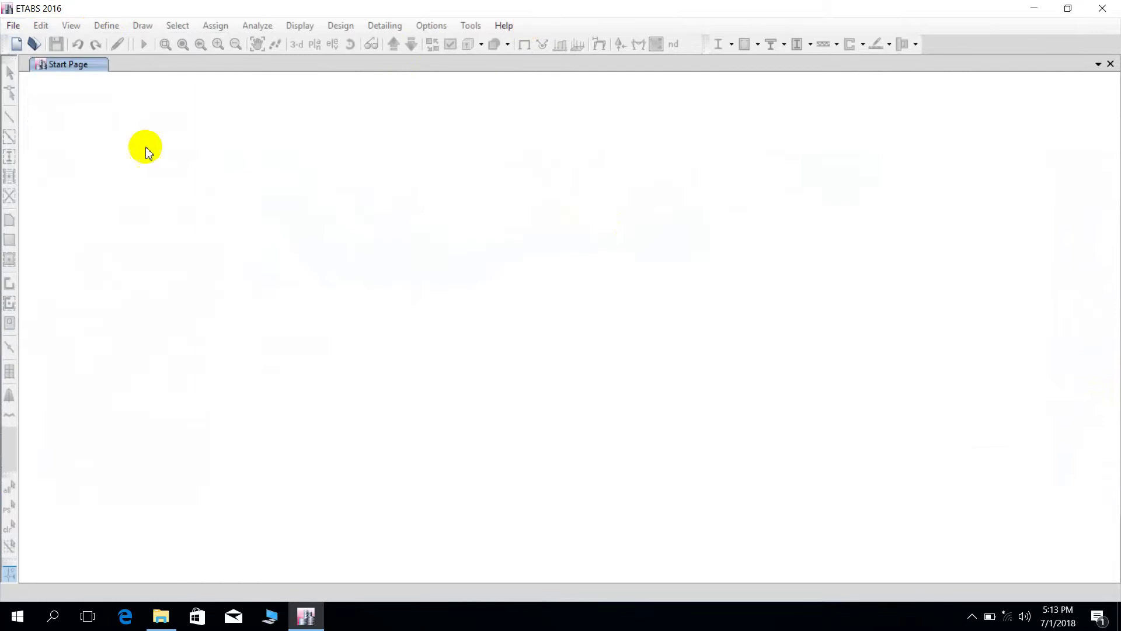
click(506, 24)
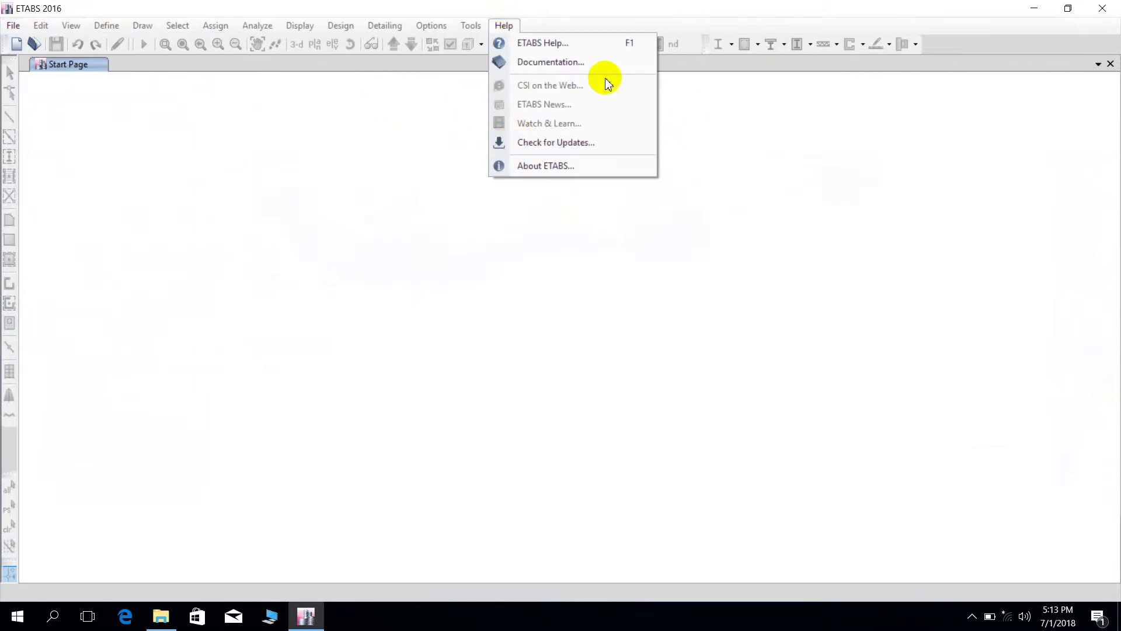
click(552, 168)
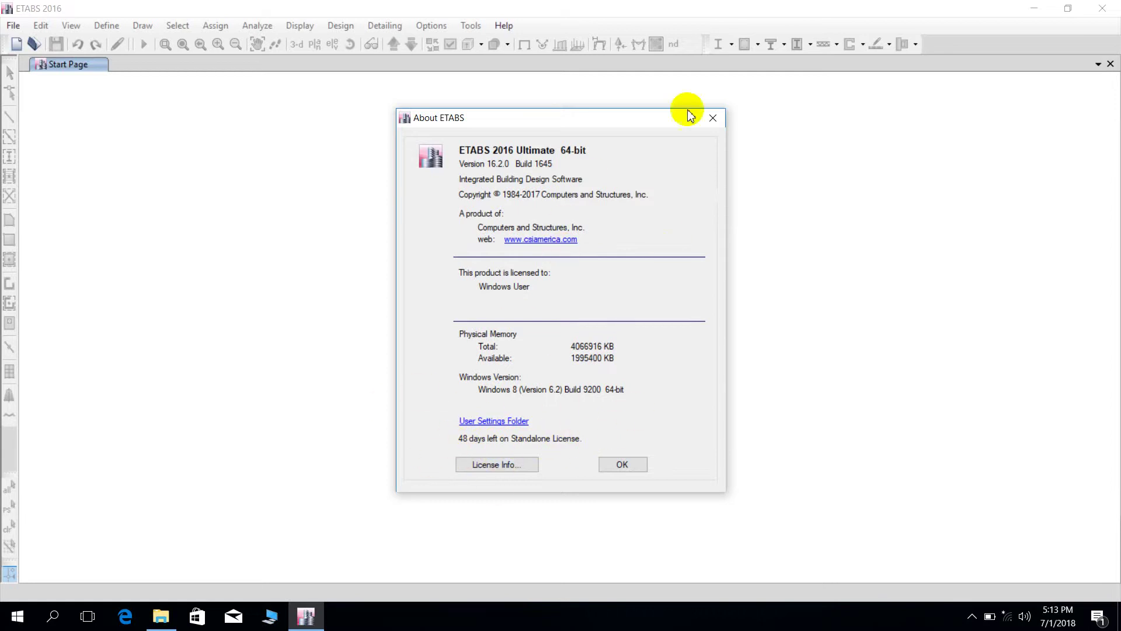
click(713, 118)
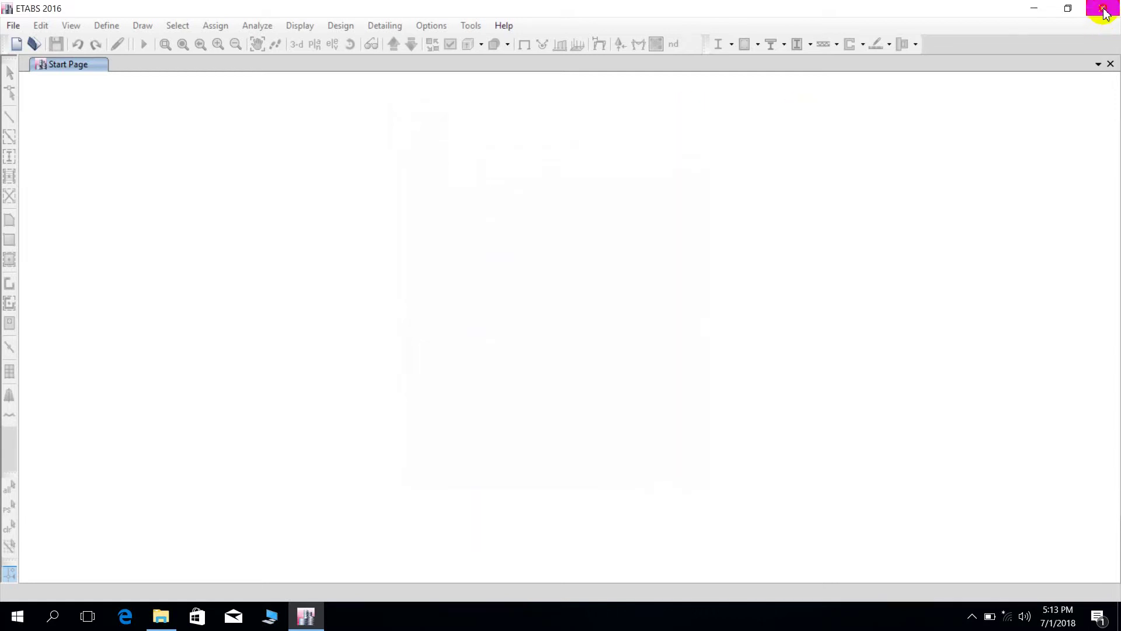
click(1102, 9)
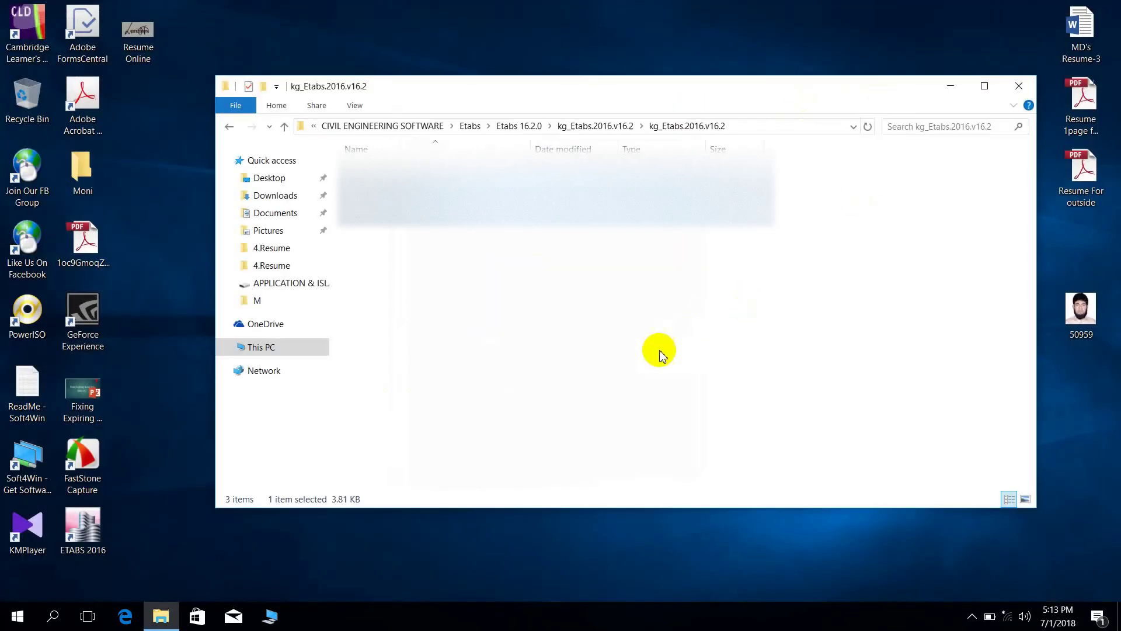
- Reopen the Control Panel Date and Time dialog via the additional date, time and regional settings of Region & language
click(1055, 615)
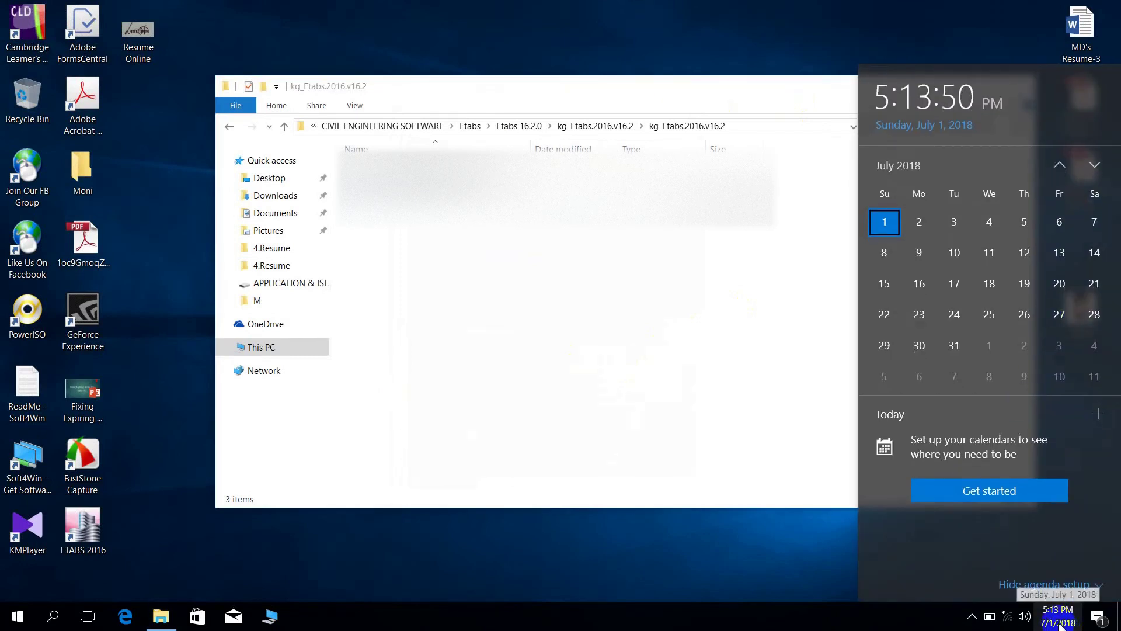
right_click(1060, 621)
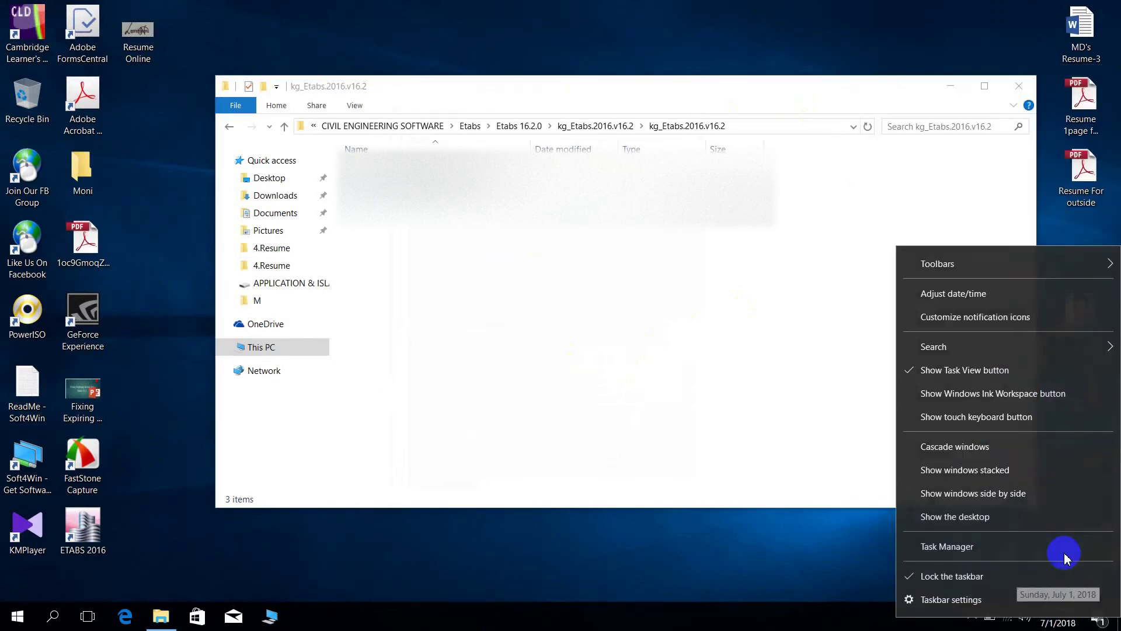
click(1021, 295)
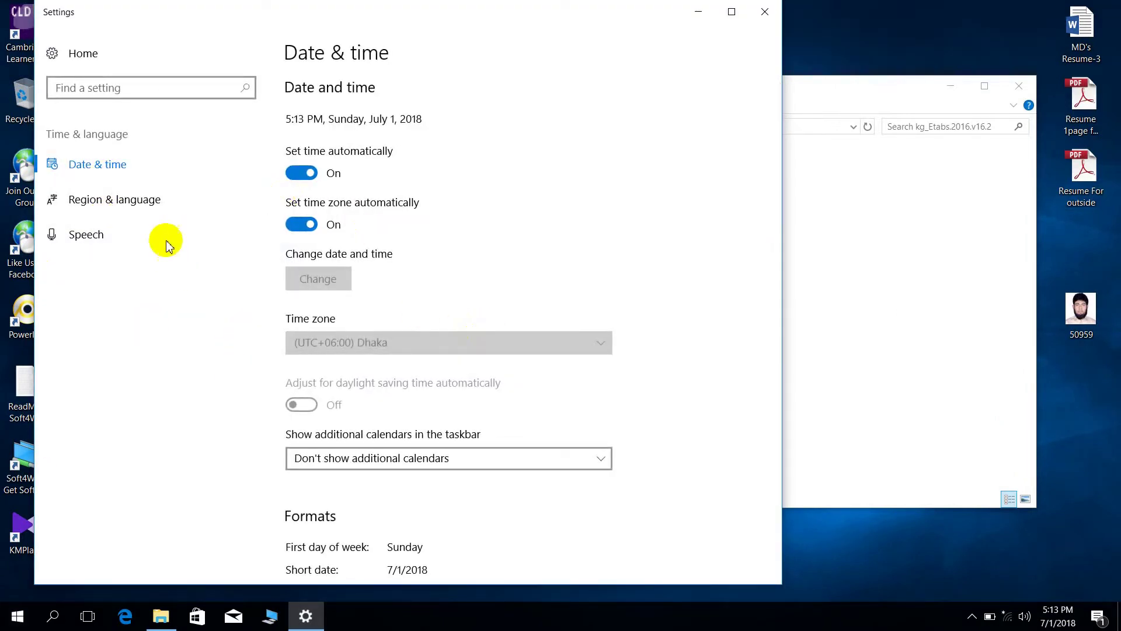
click(164, 209)
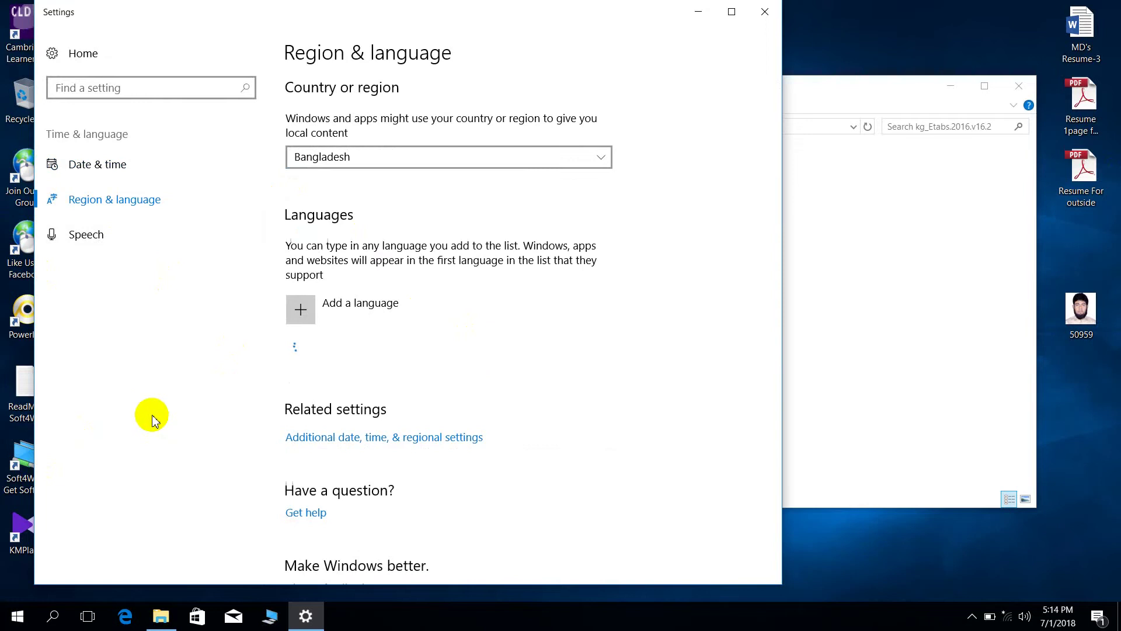
click(347, 442)
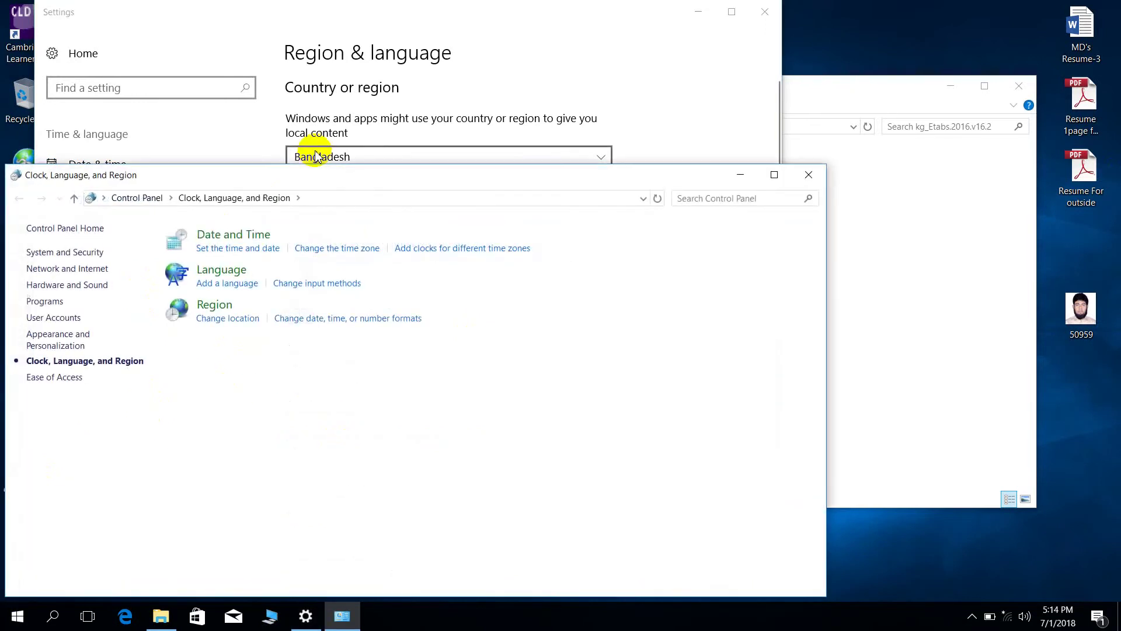
click(220, 257)
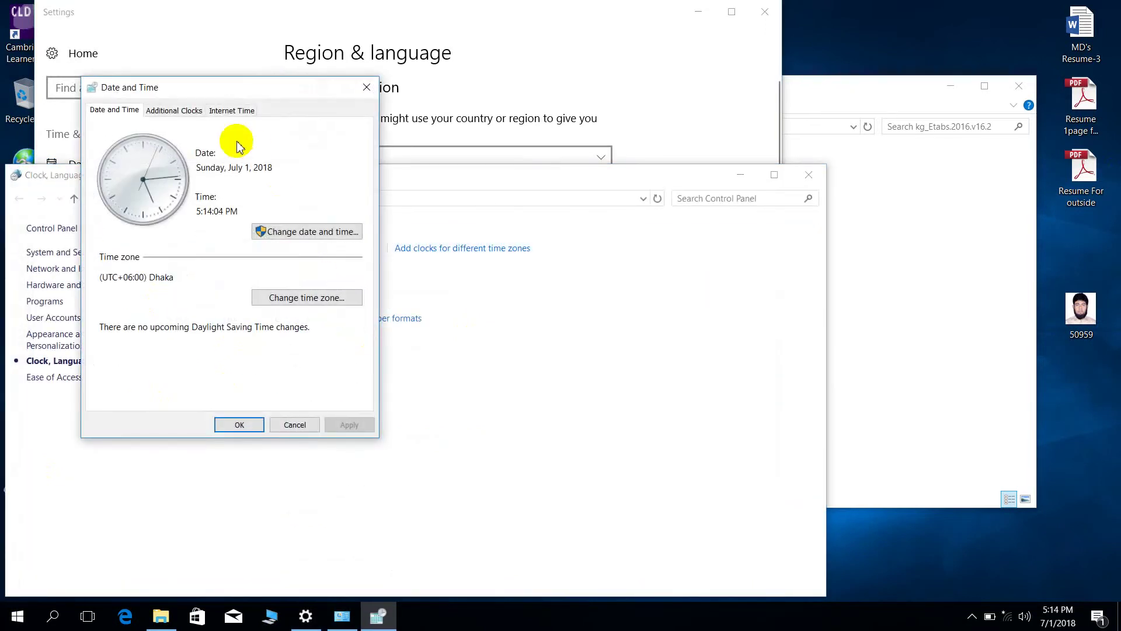
- Set the system date back to December 1, 2017, and close the Control Panel and Settings windows
click(299, 232)
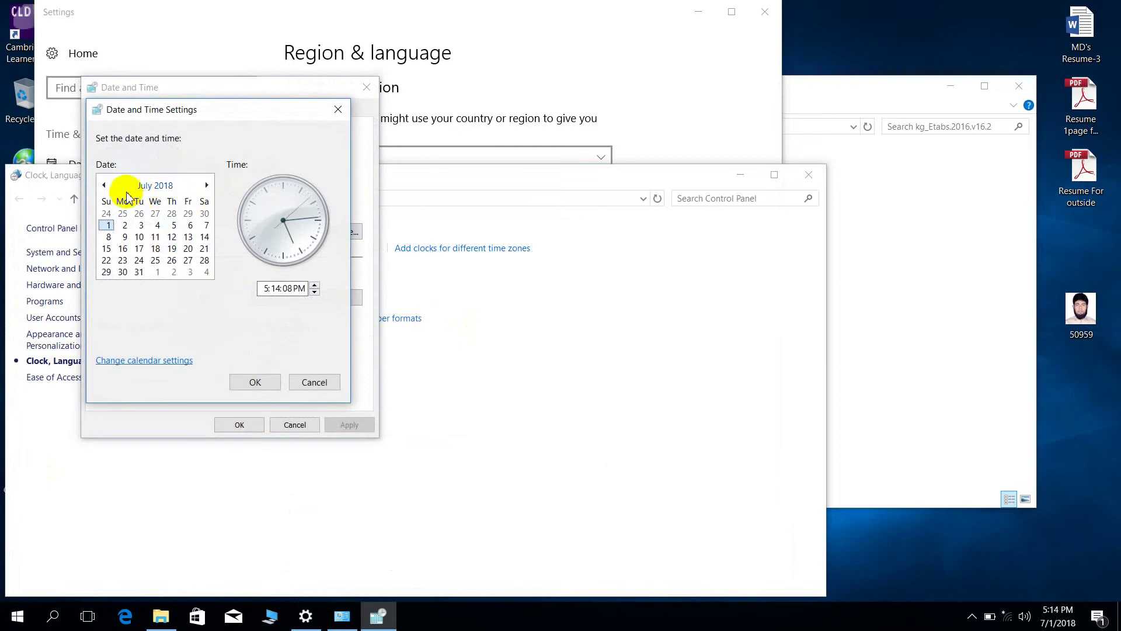
click(104, 186)
click(105, 185)
click(104, 185)
click(105, 185)
click(105, 186)
click(104, 185)
click(105, 186)
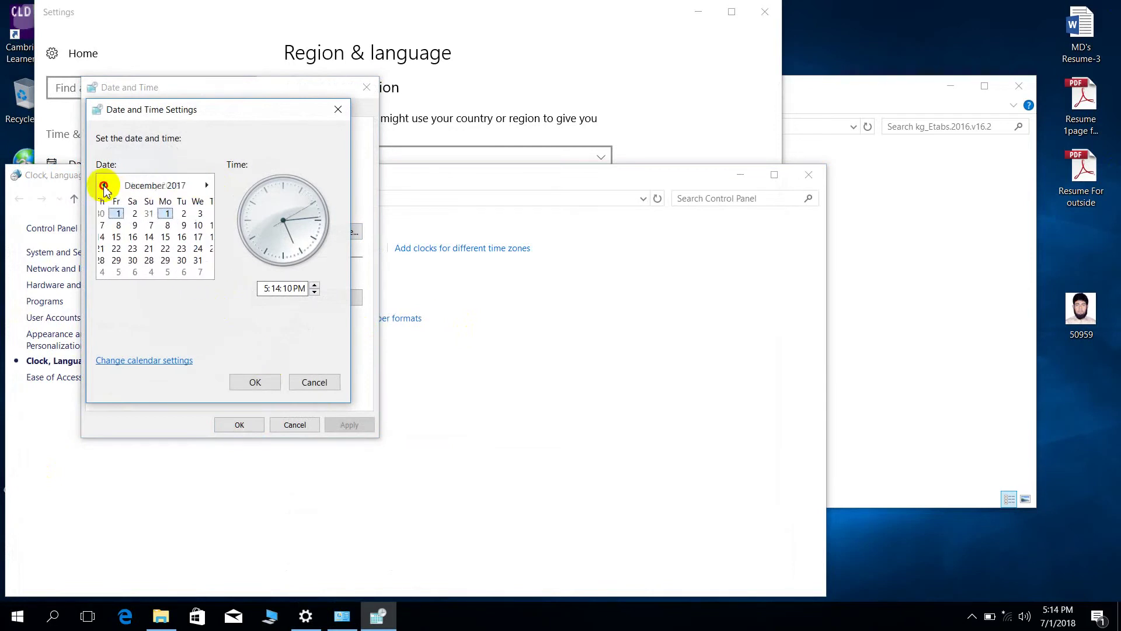
click(104, 186)
click(207, 186)
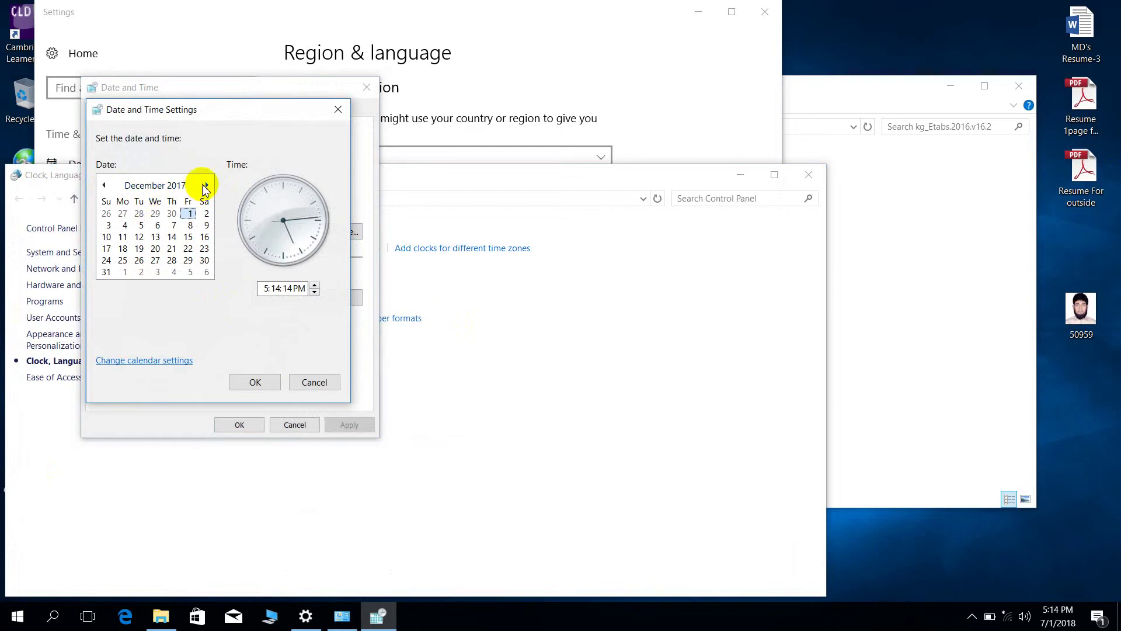
click(252, 380)
click(239, 424)
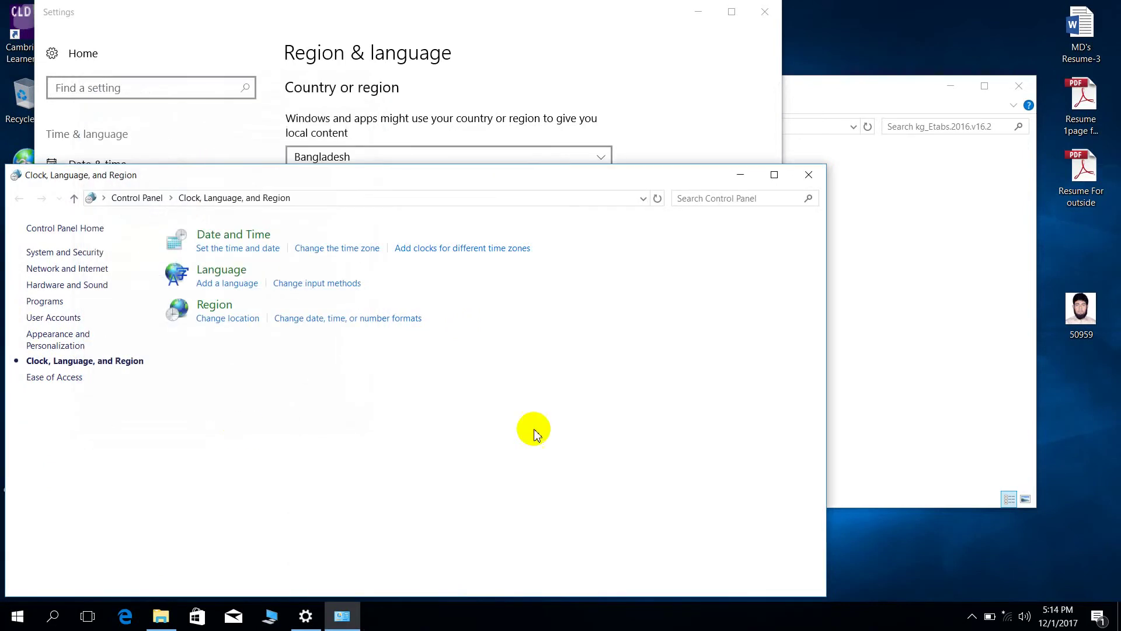
click(800, 178)
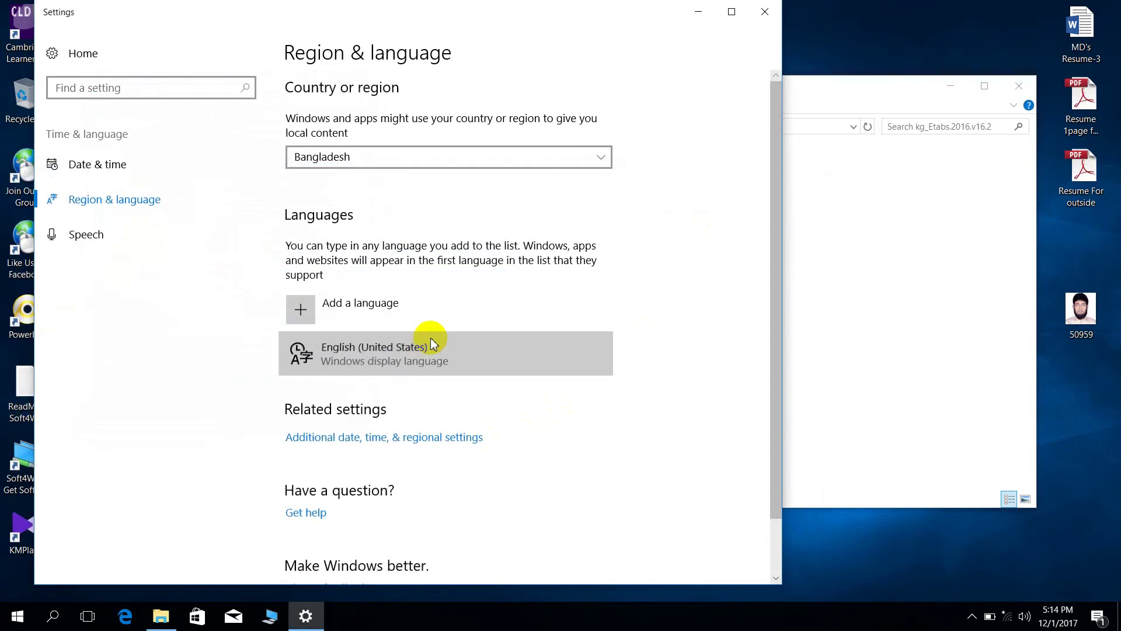
click(430, 338)
click(765, 12)
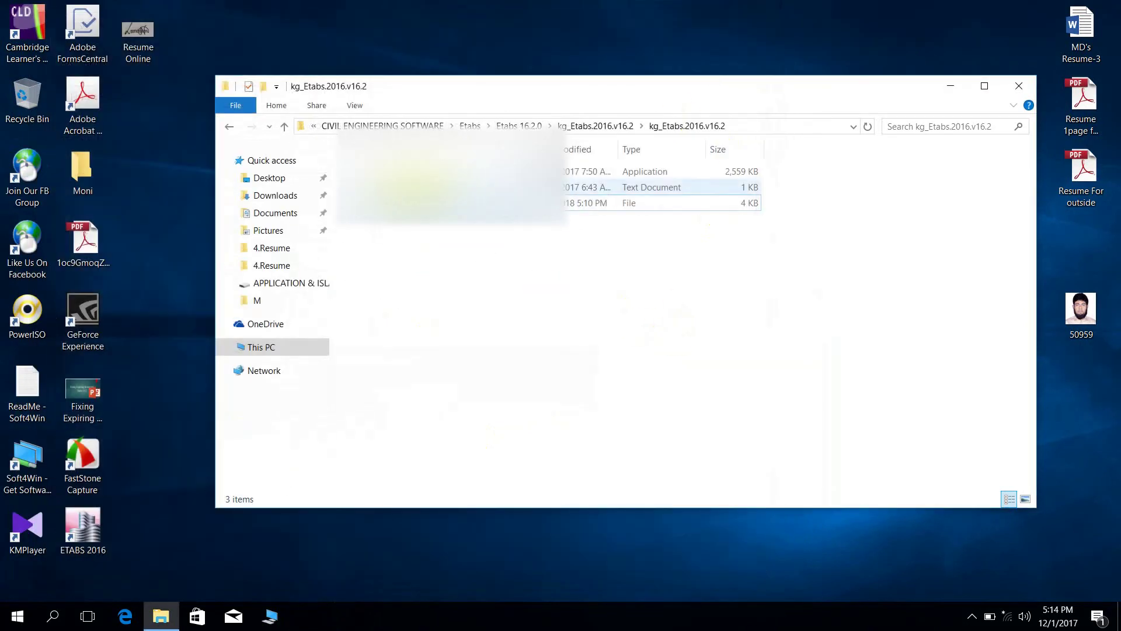
- Launch ETABS 2016 again from its desktop shortcut and refresh the desktop several times while it loads
click(602, 171)
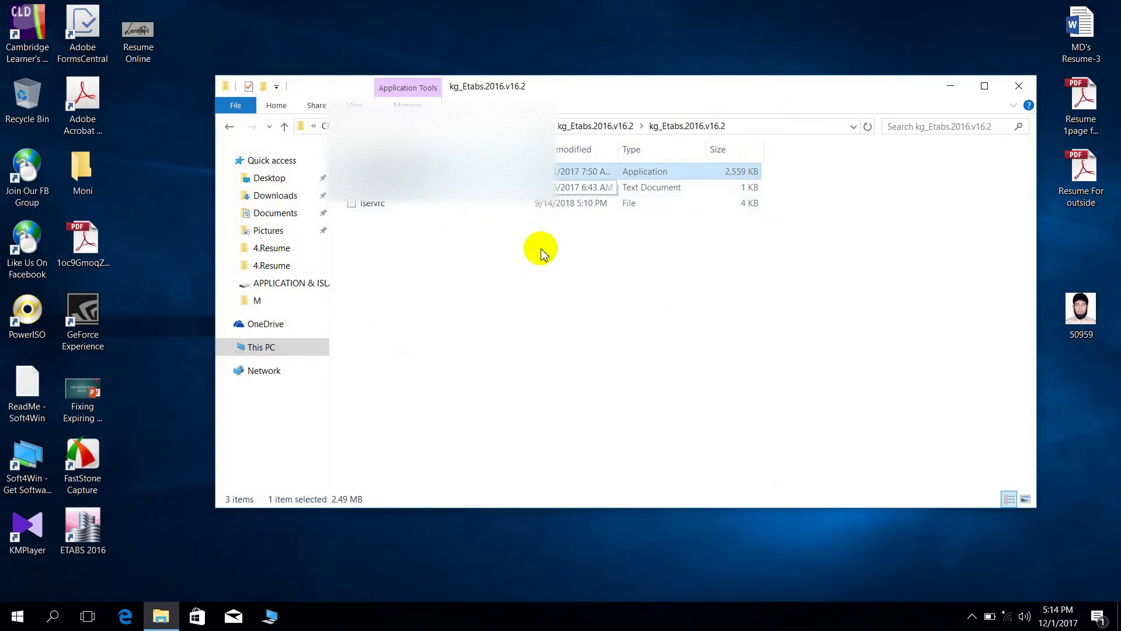
click(513, 313)
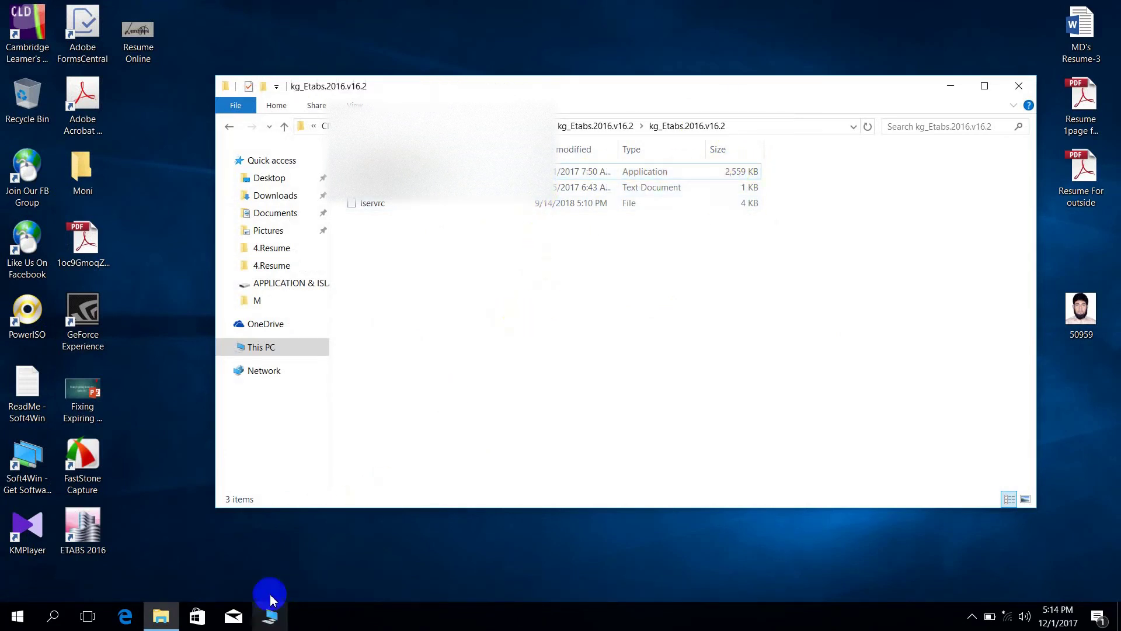
double_click(90, 534)
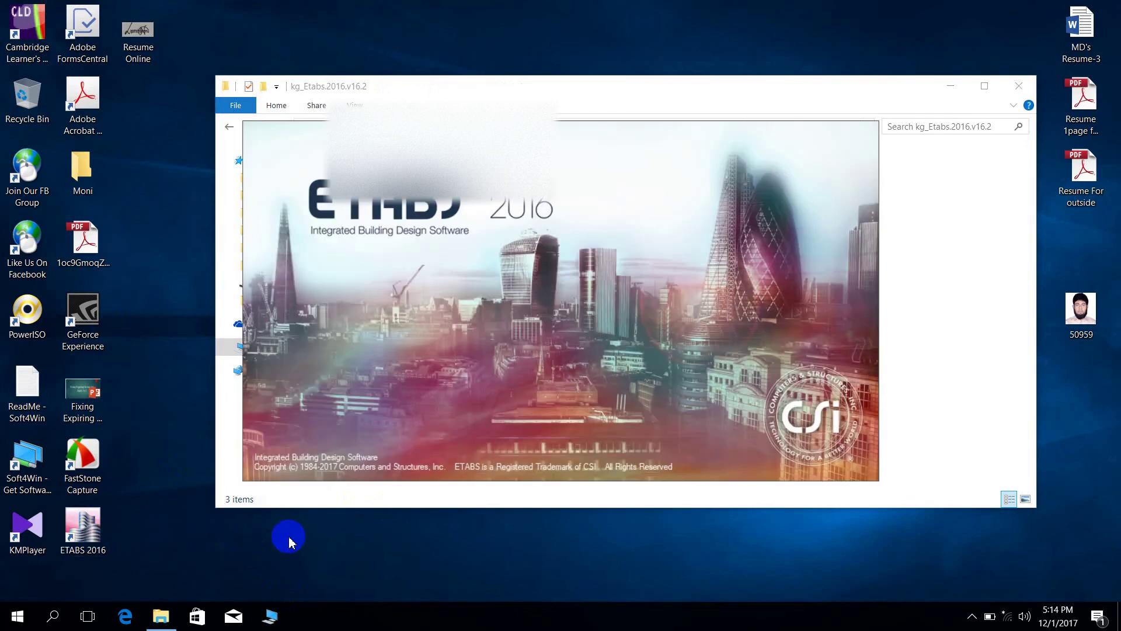
right_click(1064, 412)
click(1093, 388)
right_click(1086, 383)
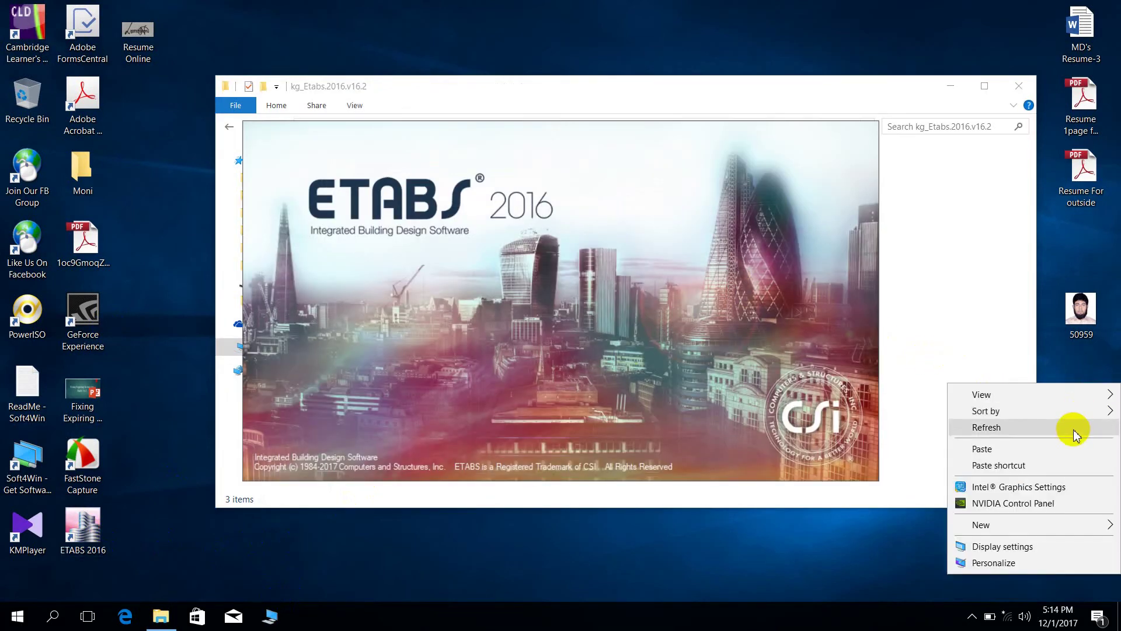
right_click(1065, 415)
click(1026, 266)
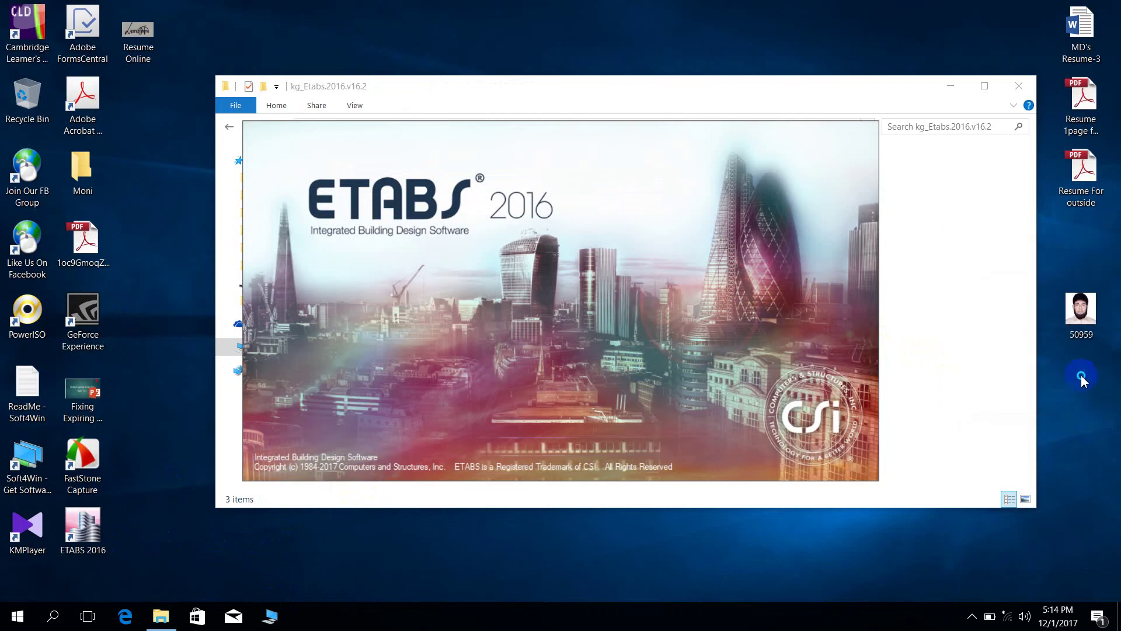
right_click(1069, 376)
click(1069, 420)
right_click(1071, 403)
click(1057, 446)
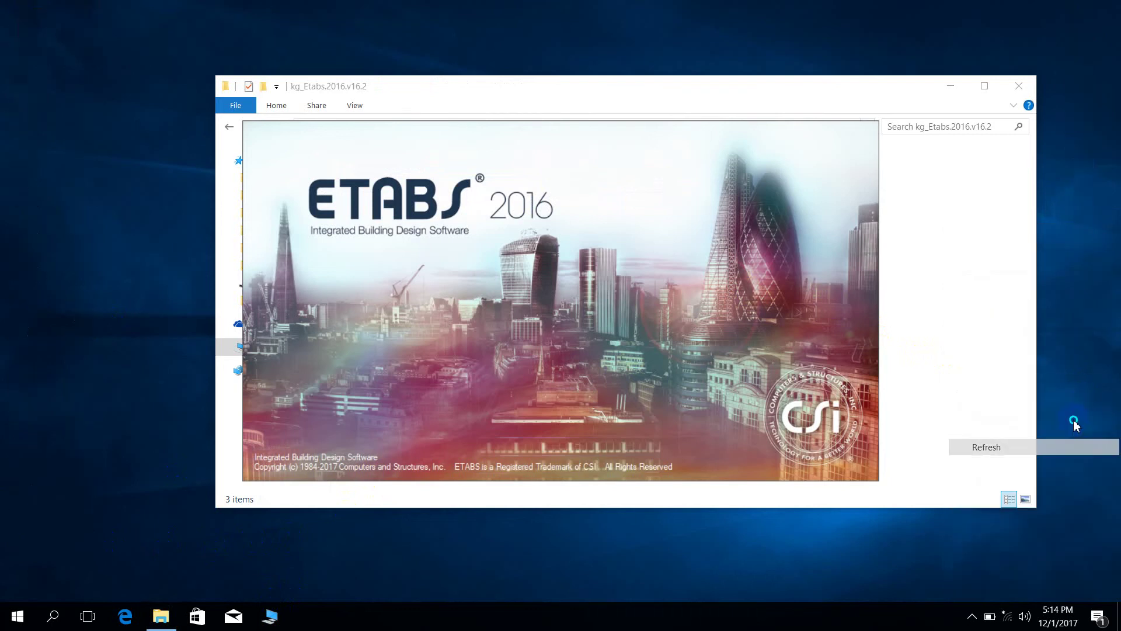
right_click(1065, 419)
click(1026, 278)
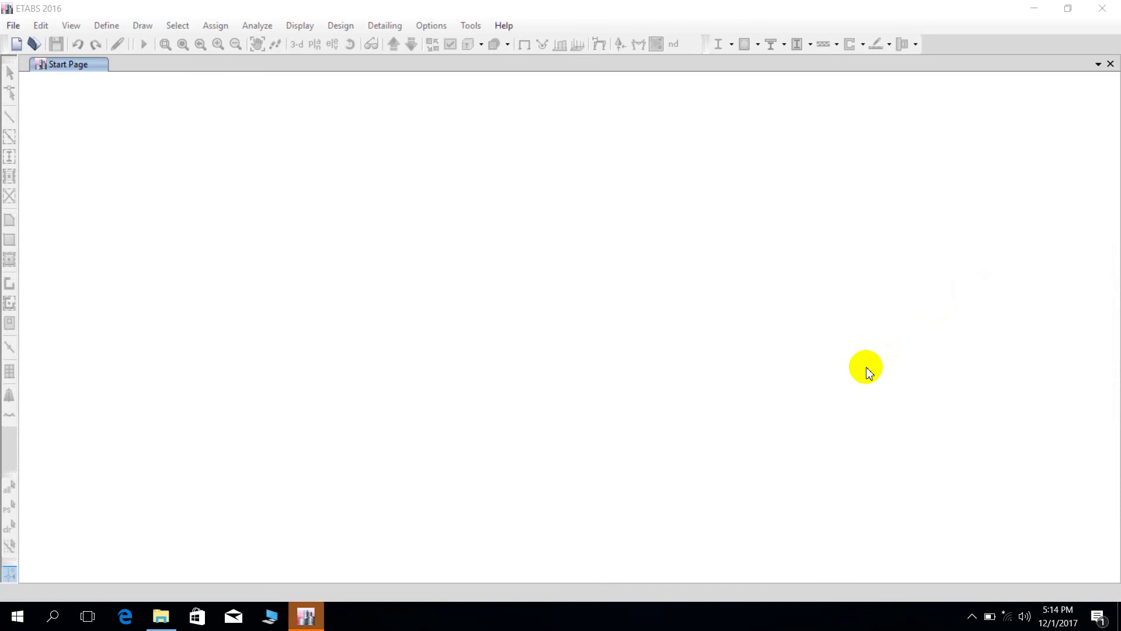
- Check the remaining standalone license days in the About ETABS information, and close ETABS
click(502, 28)
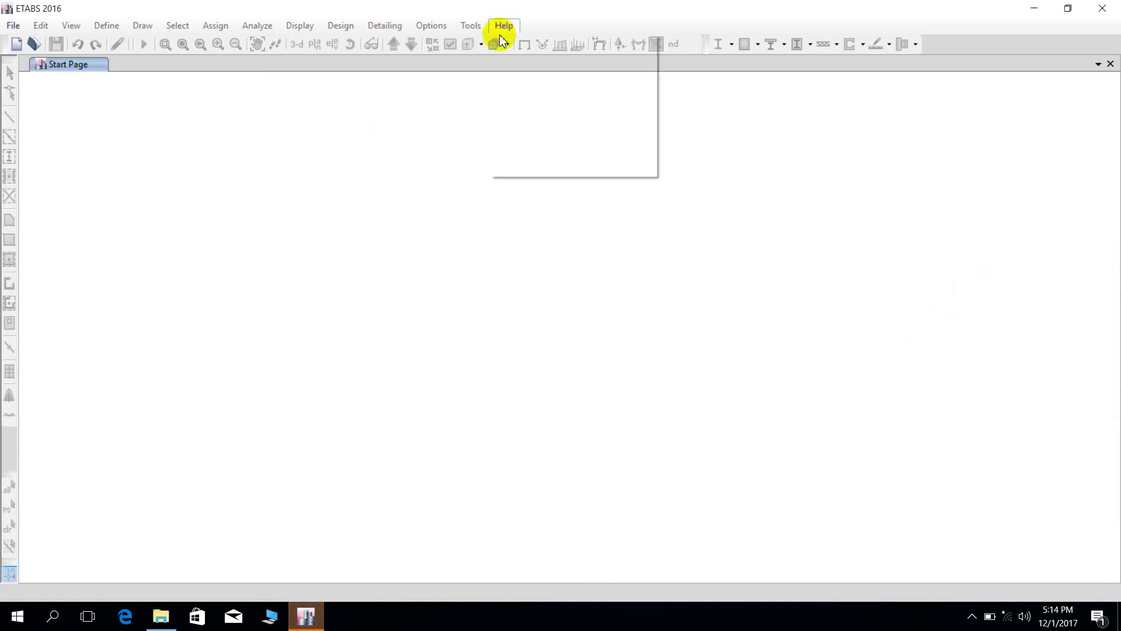
click(526, 166)
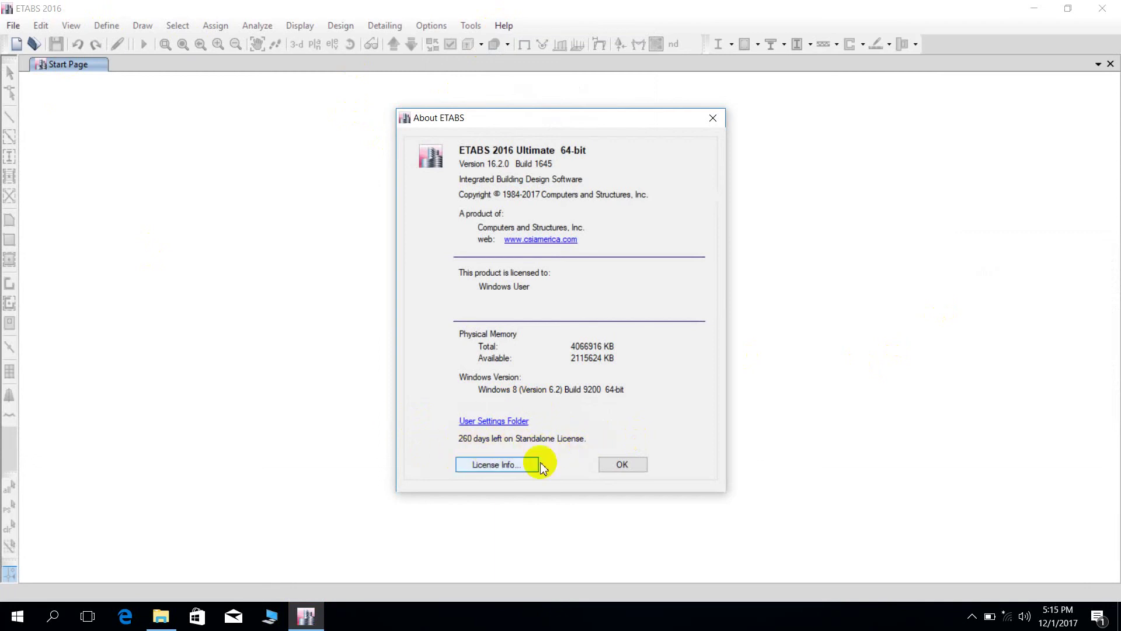
click(622, 464)
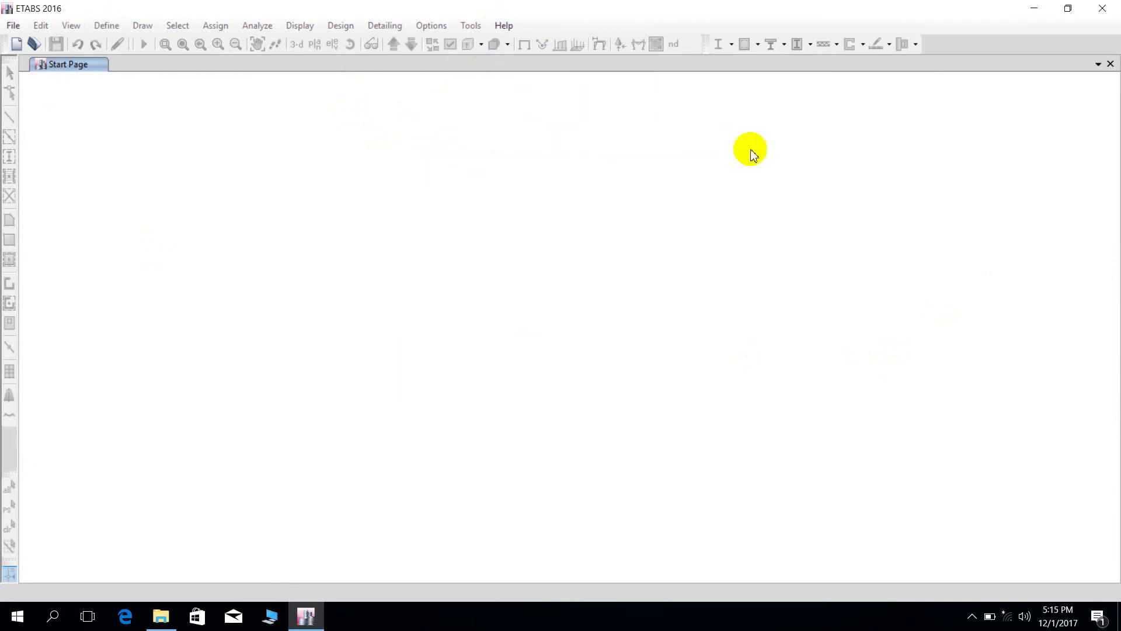
click(1096, 10)
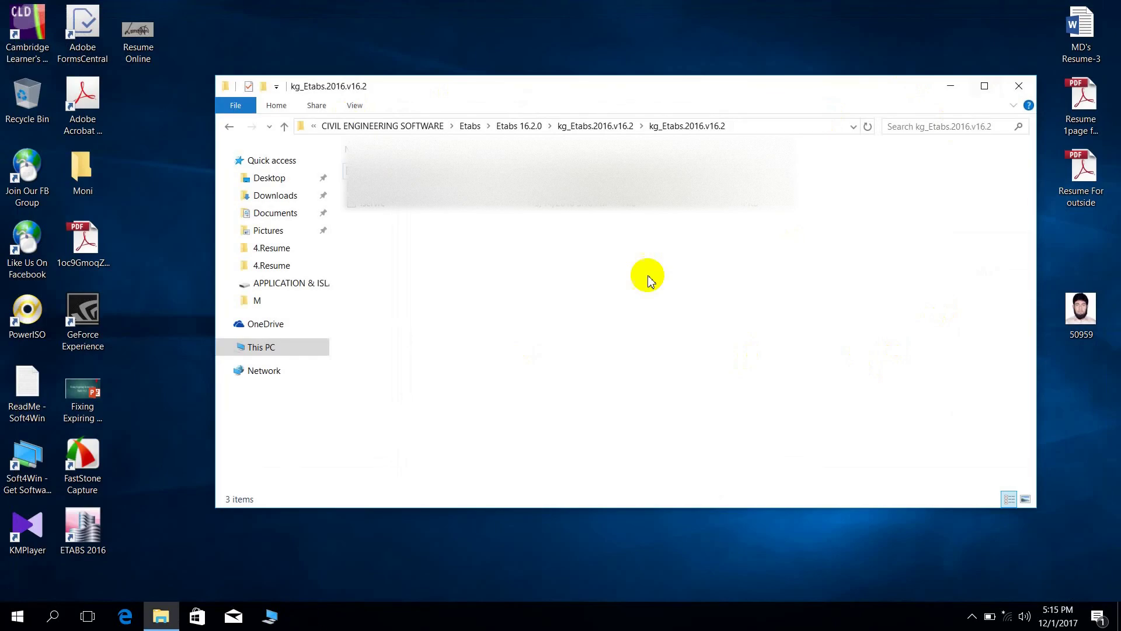
- Close the kg_Etabs.2016.v16.2 folder window and refresh the desktop several times
click(1018, 88)
right_click(465, 200)
click(503, 242)
right_click(501, 244)
click(540, 289)
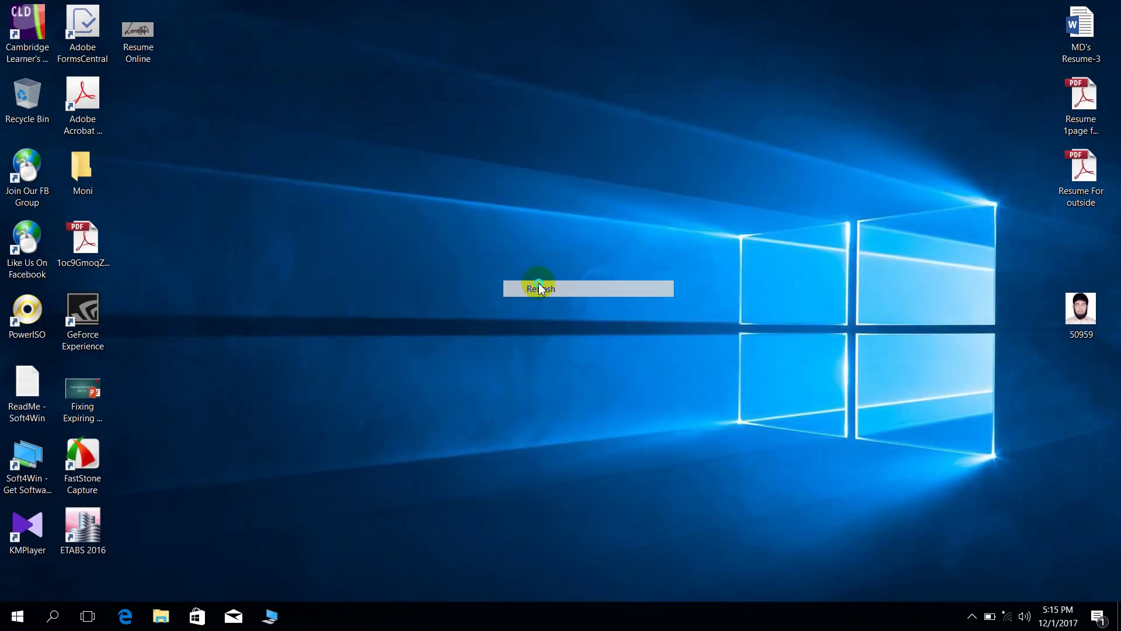
right_click(538, 283)
click(562, 325)
right_click(495, 216)
click(537, 257)
right_click(501, 199)
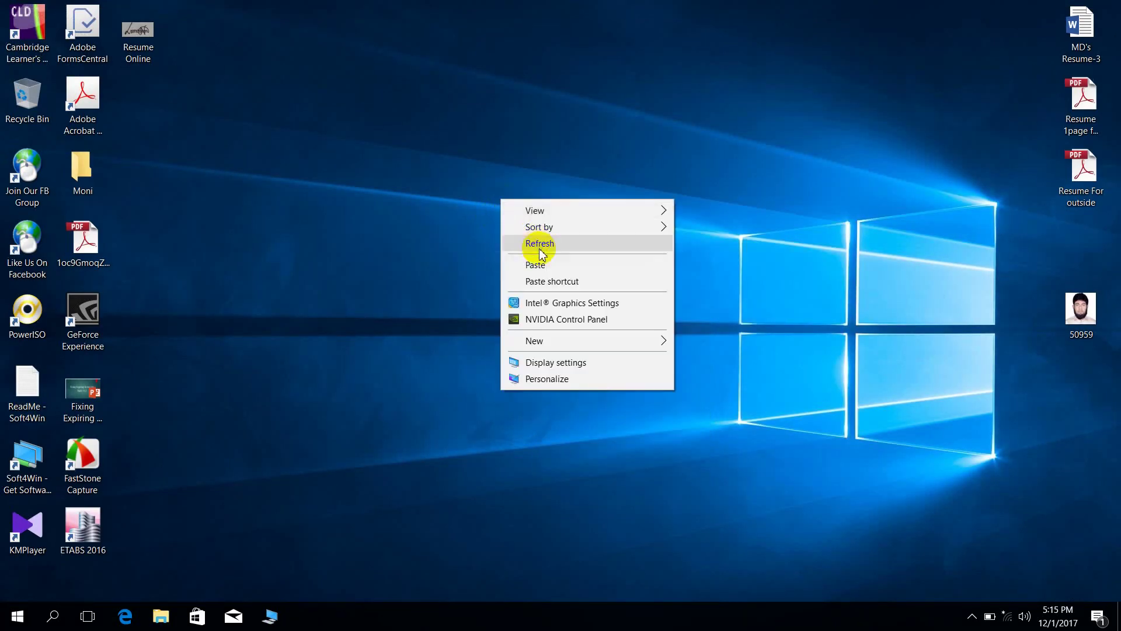
click(540, 251)
click(972, 614)
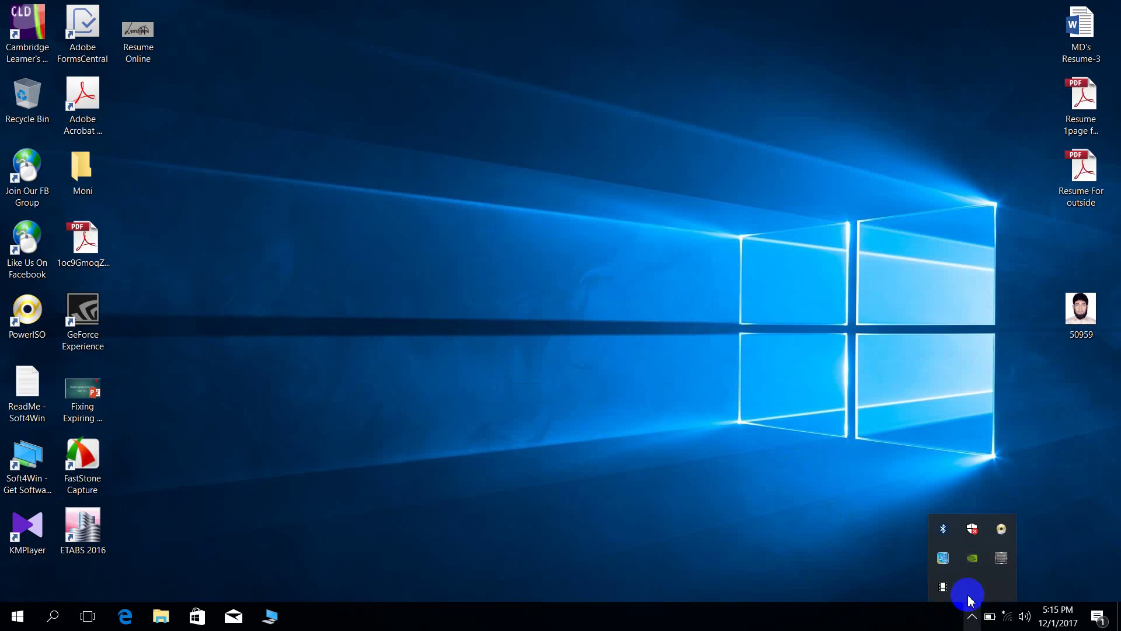